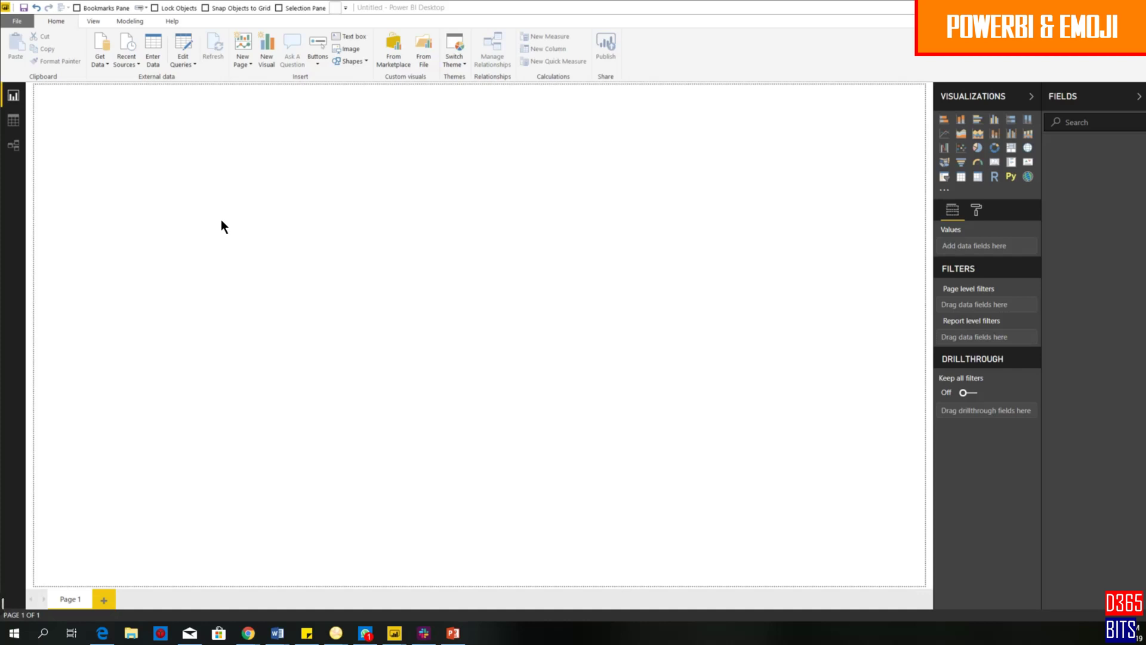
Add a text box and insert thumbs-up and smiling-face emojis from the emoji panel
left_click(352, 37)
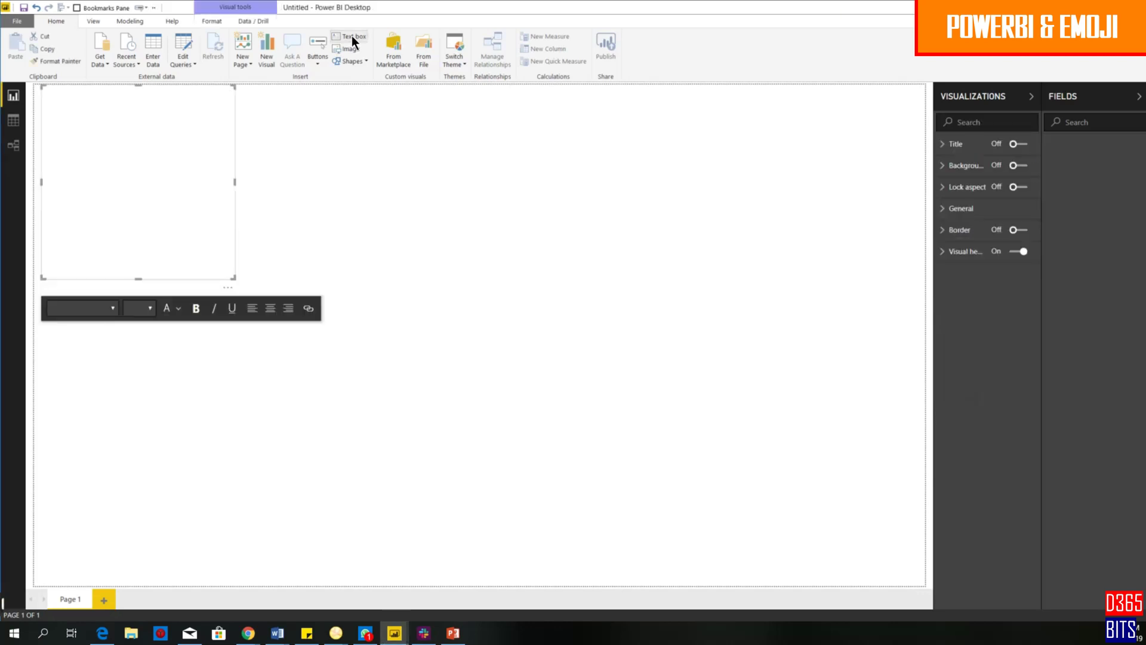
left_click(190, 132)
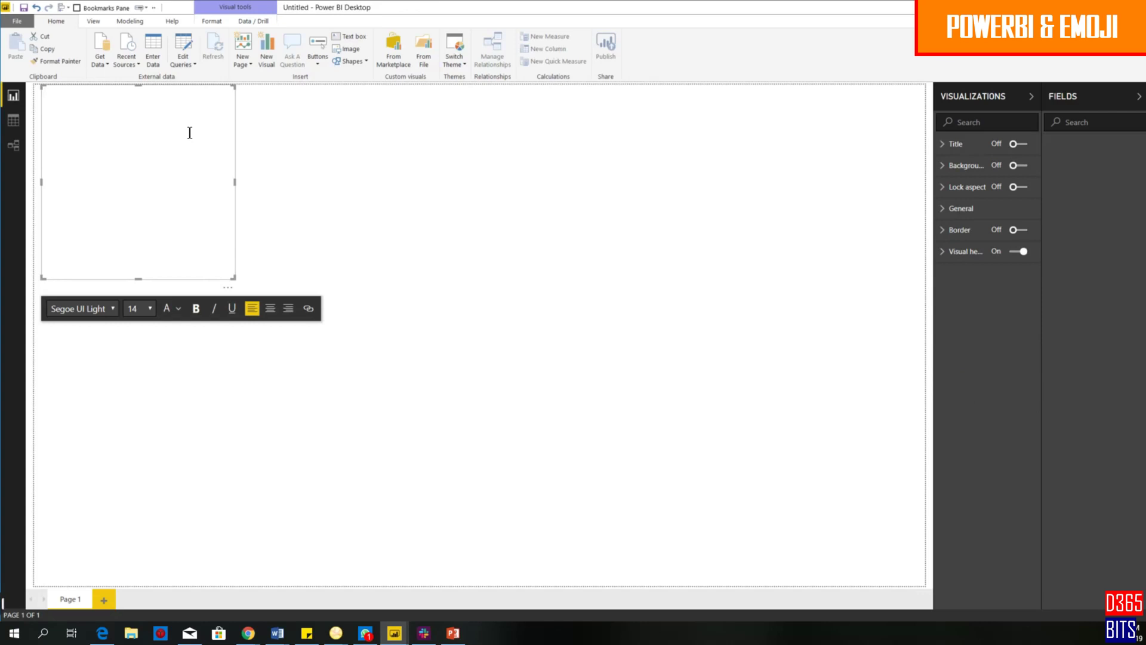
key("super+period")
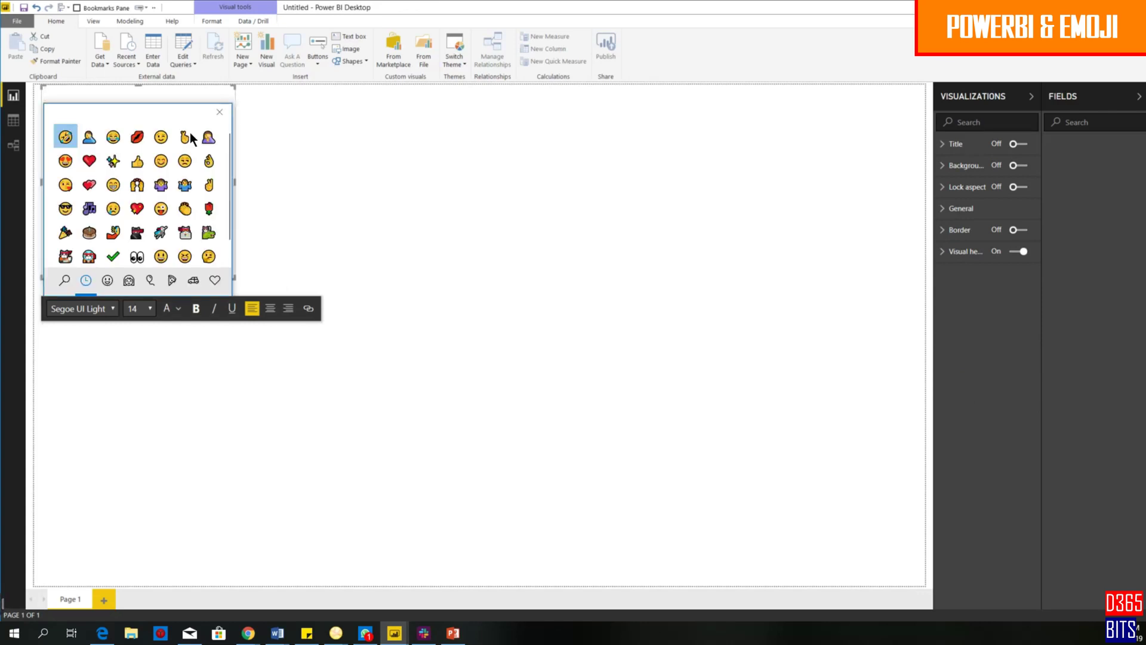
left_click(142, 164)
left_click(160, 162)
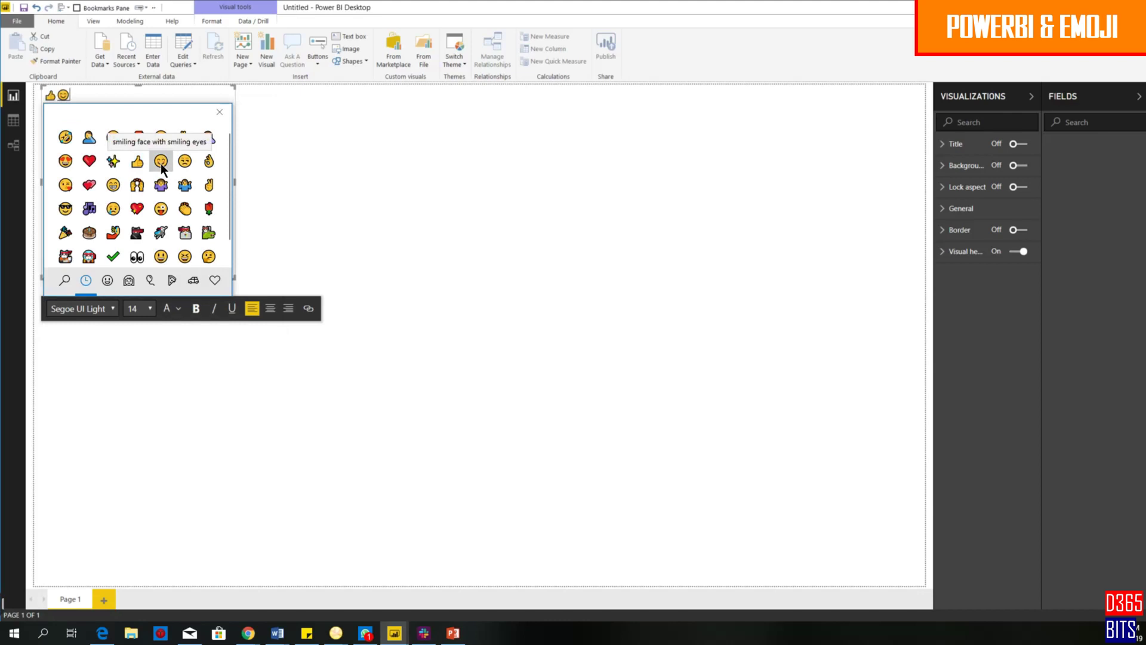
Search for the ear of corn emoji, add it to the text box, and close the emoji picker
left_click(109, 283)
left_click(127, 280)
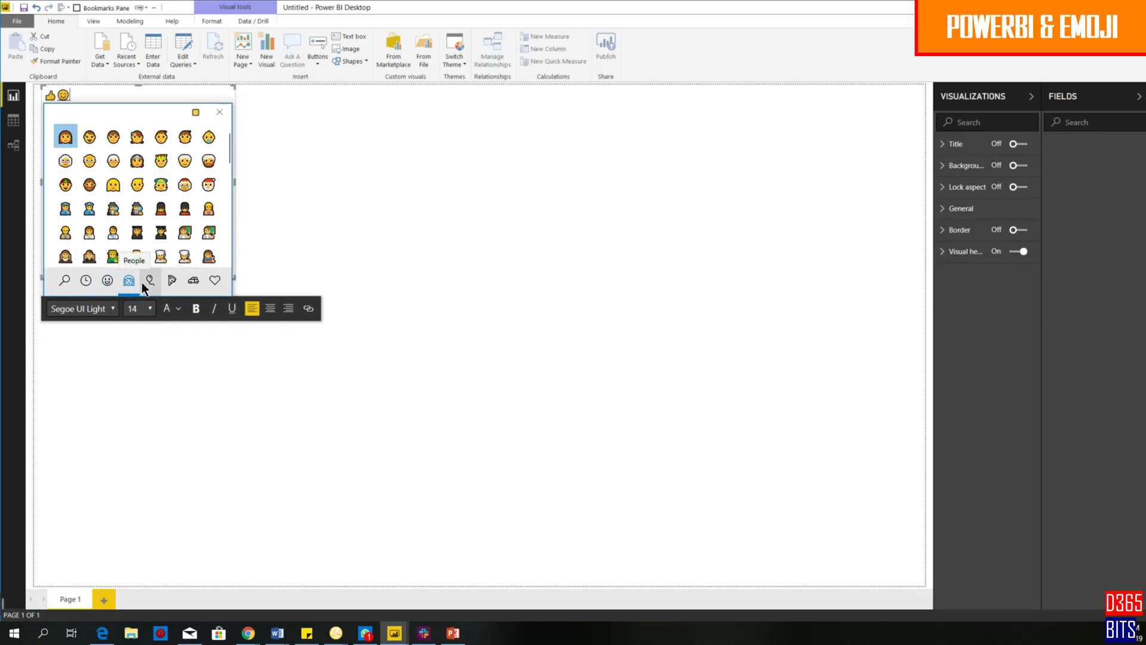
left_click(189, 278)
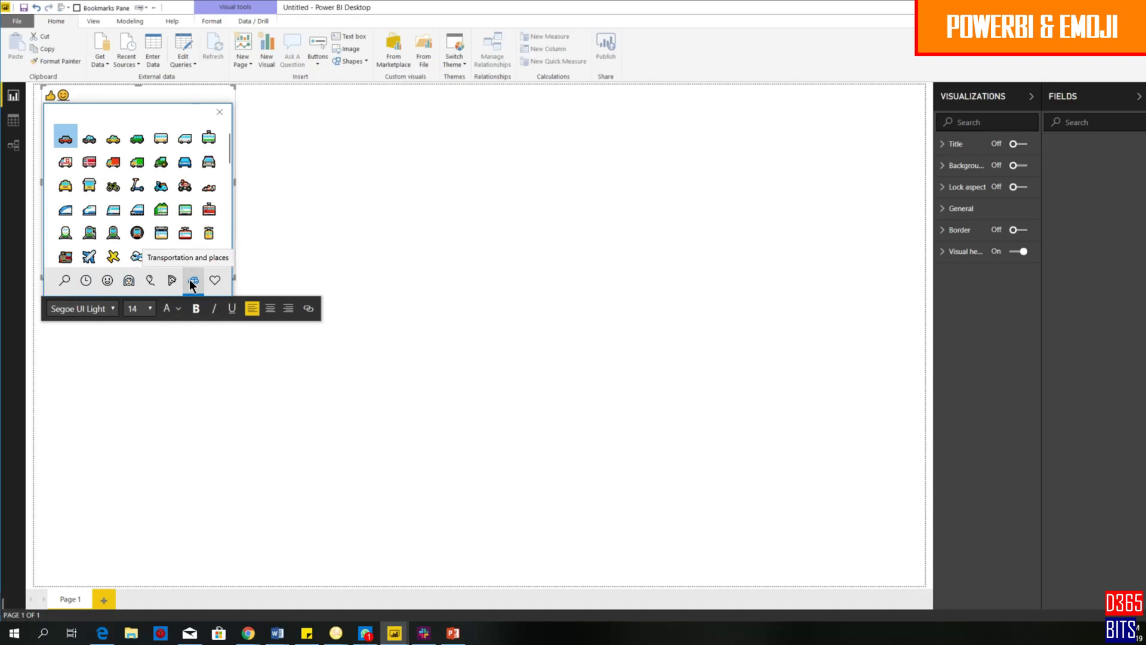
left_click(63, 278)
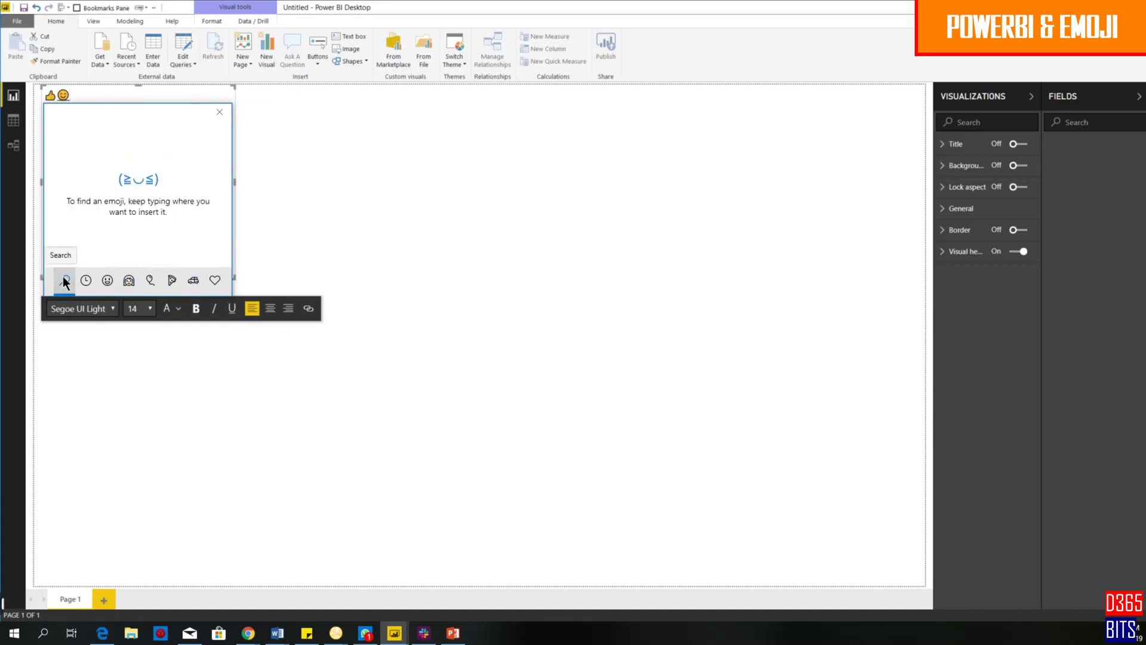
type("e")
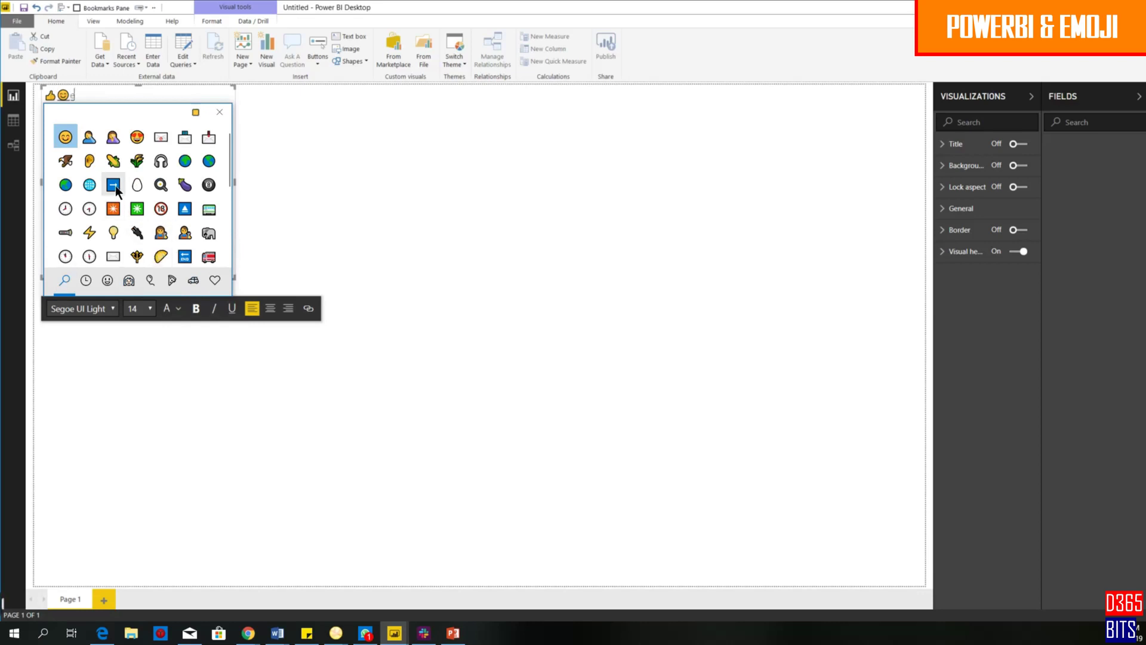
left_click(110, 161)
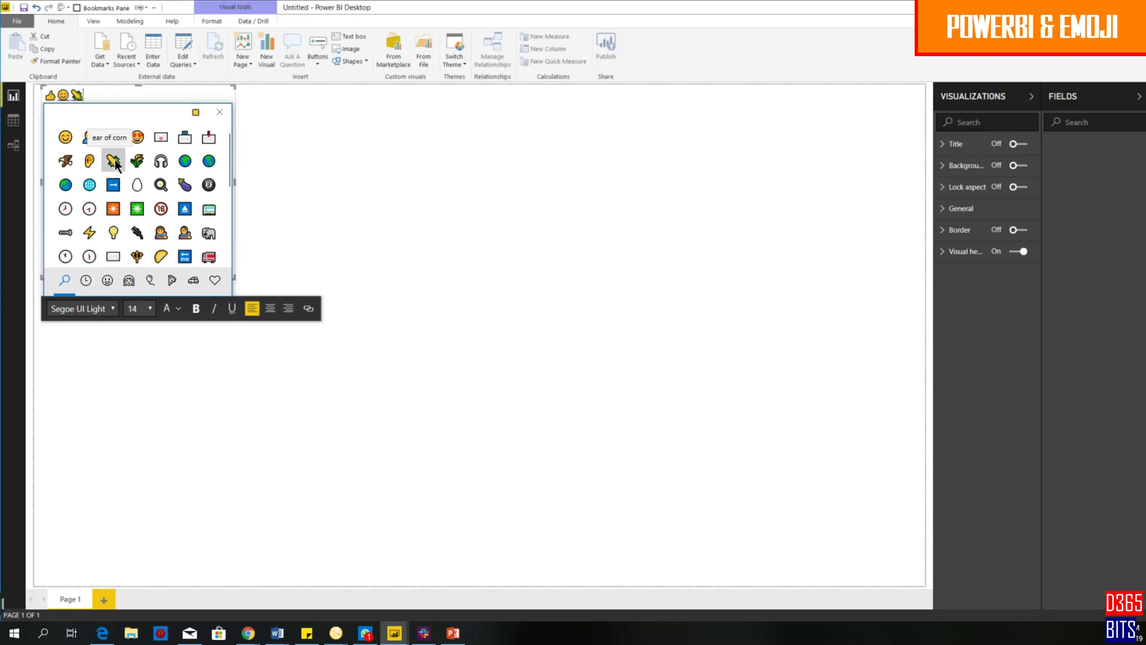
left_click(314, 241)
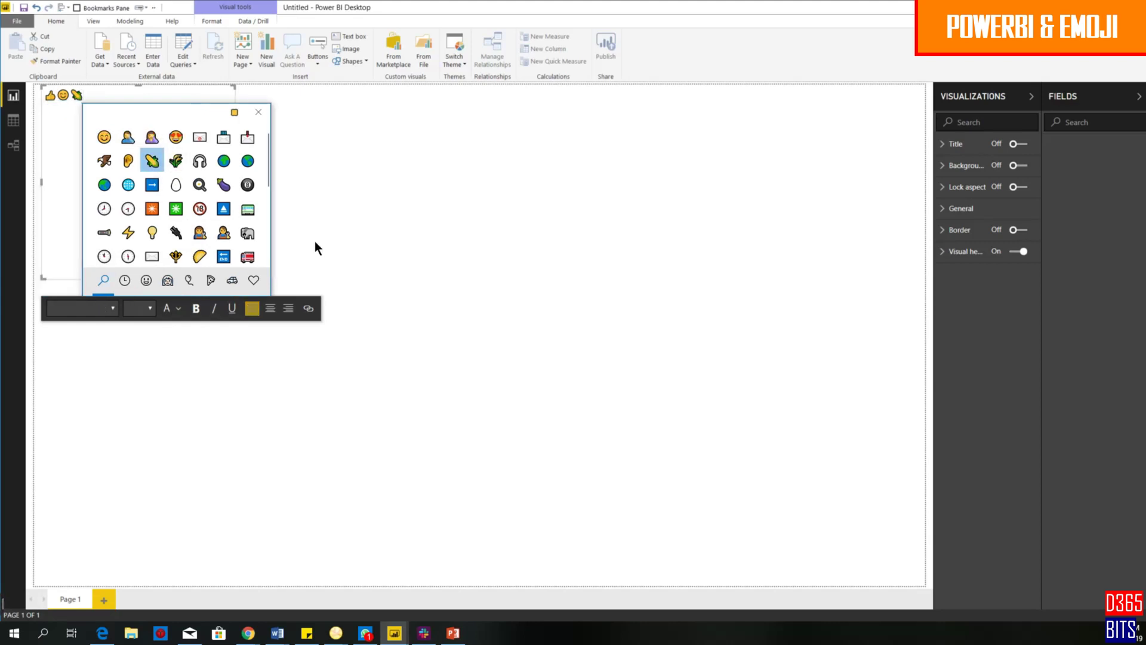
left_click(256, 111)
left_click(93, 103)
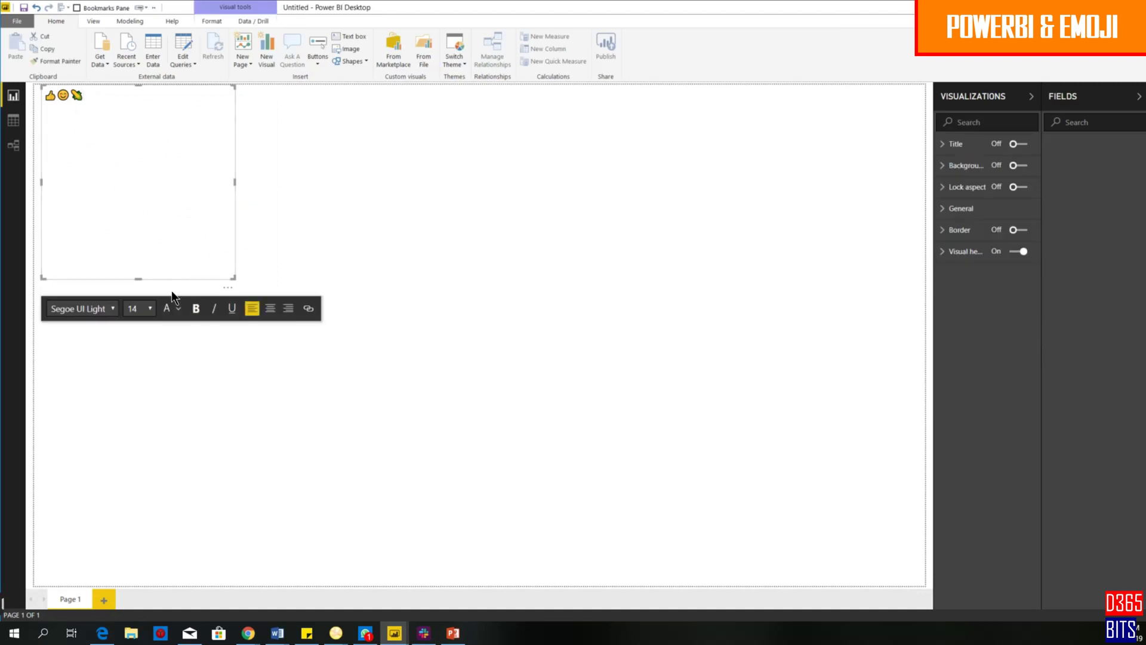
Shrink the emoji text box to fit its three emojis
left_click_drag(234, 277, 98, 110)
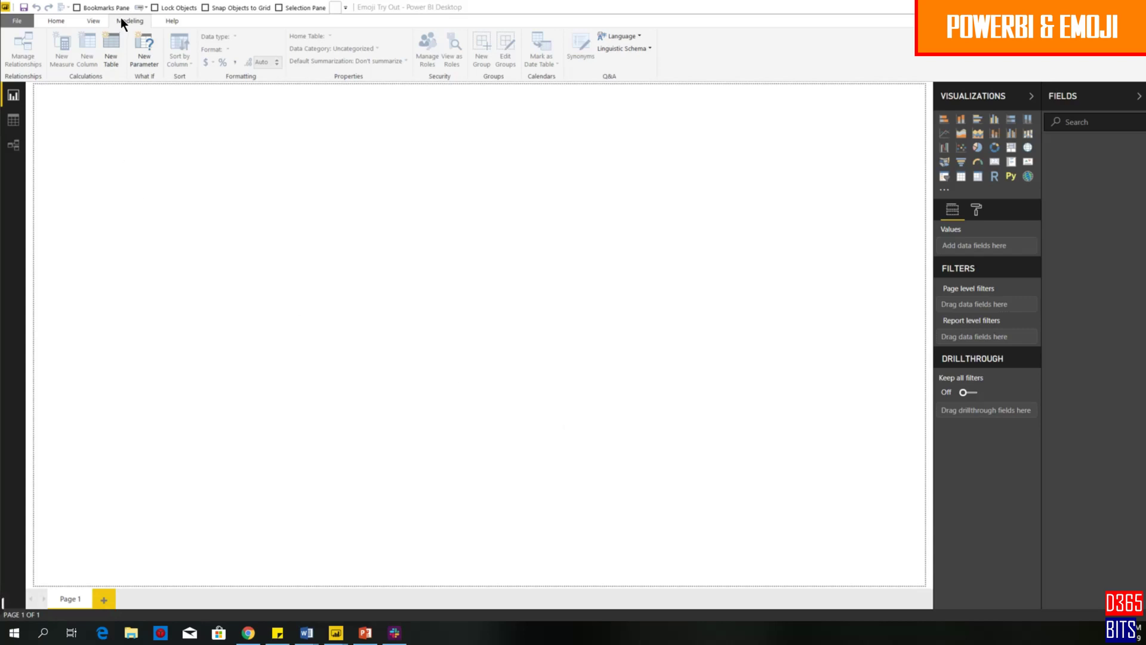
Create the calculated table UNICHAR MEASURE TABLE = GENERATESERIES(1,1,1)
left_click(111, 54)
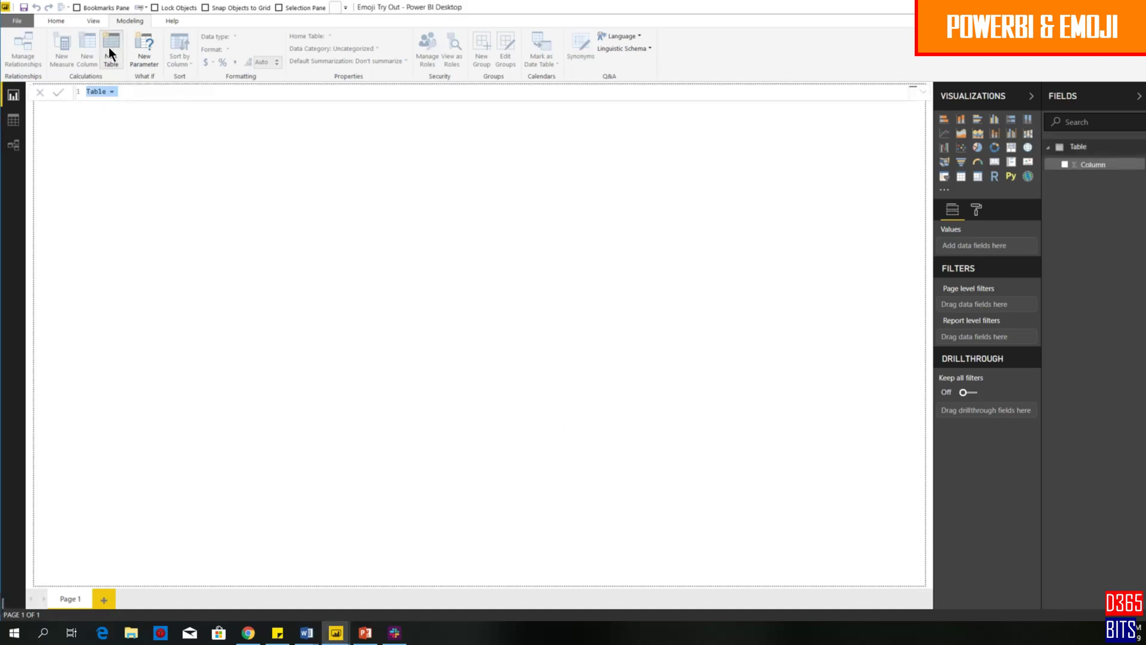
left_click(108, 91)
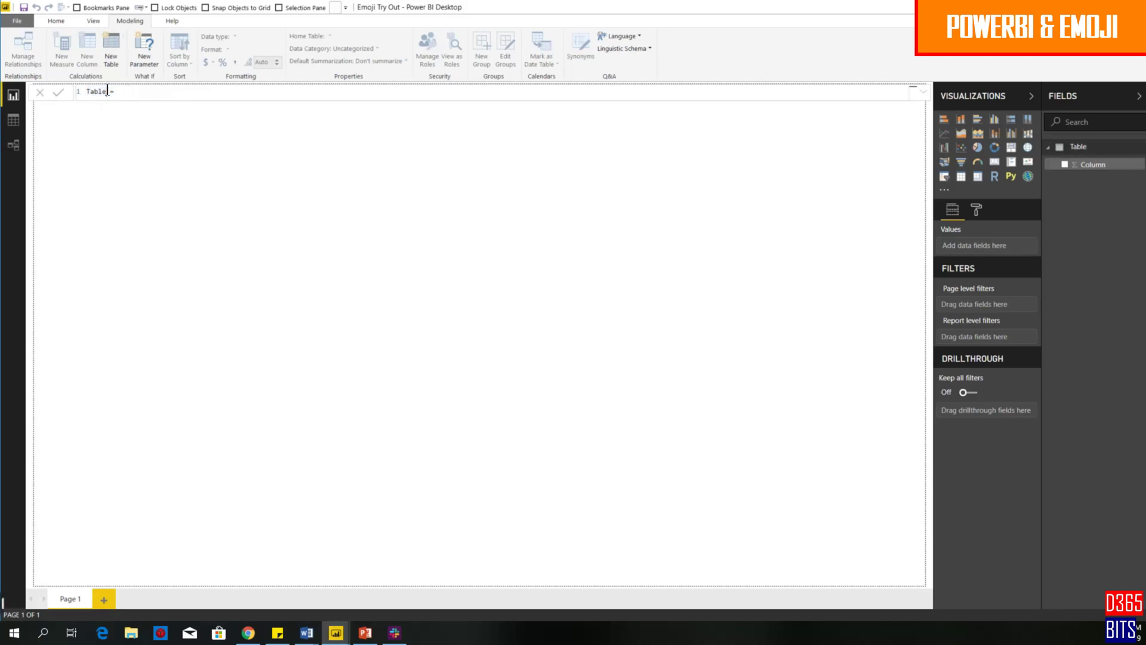
double_click(107, 91)
type("MEASURE TABLE = GENE")
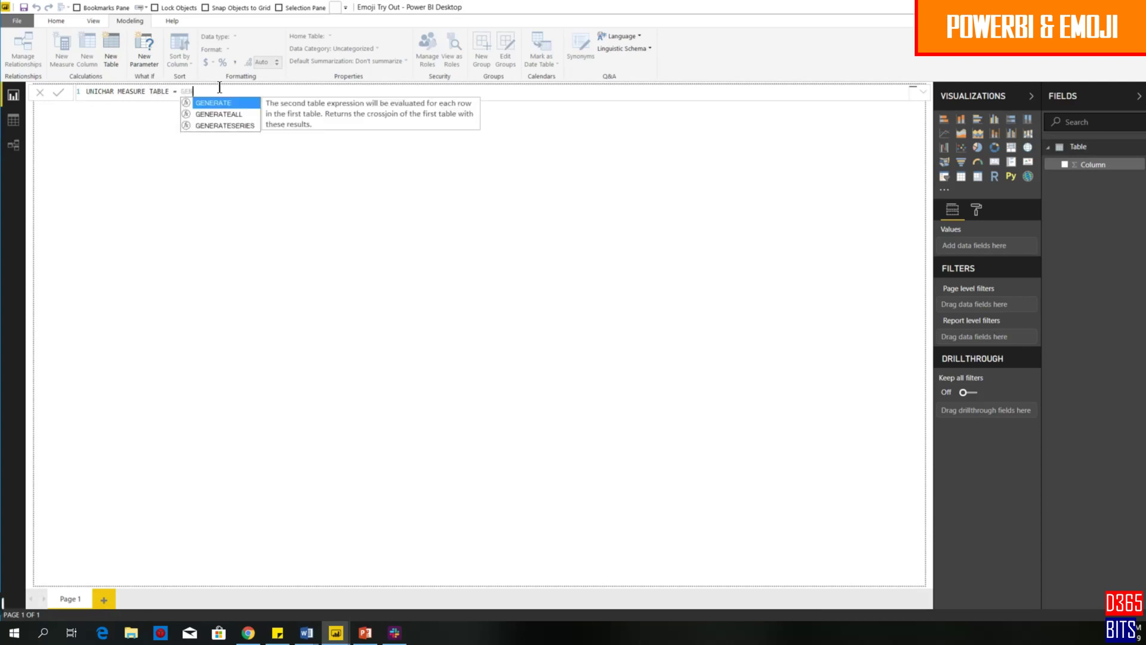
left_click(246, 121)
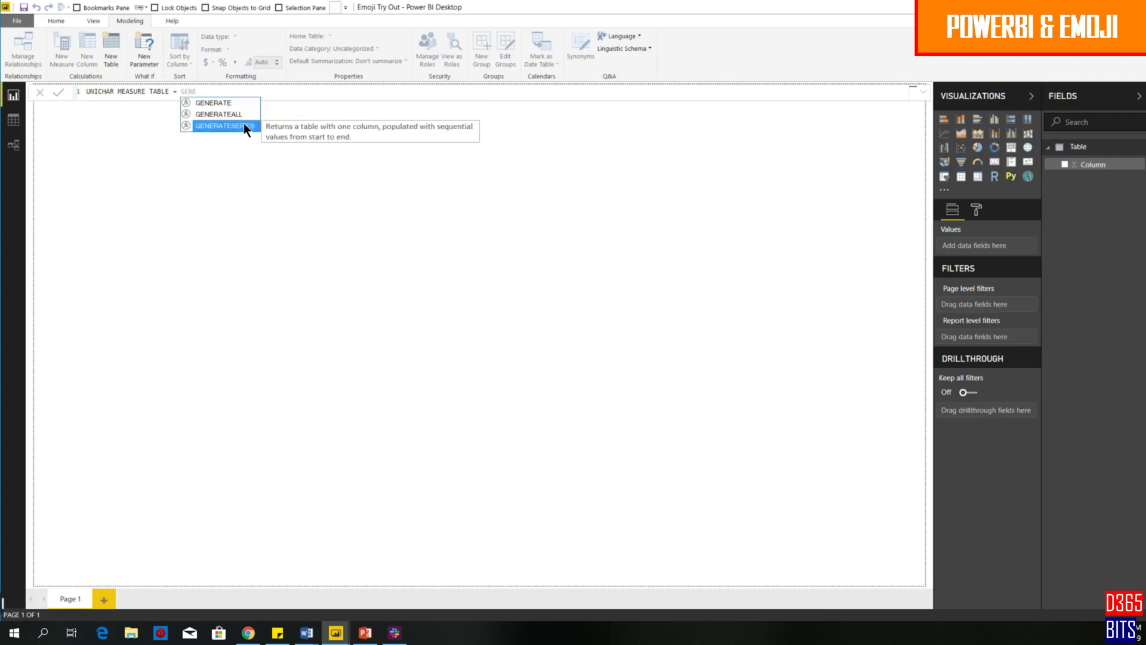
double_click(244, 123)
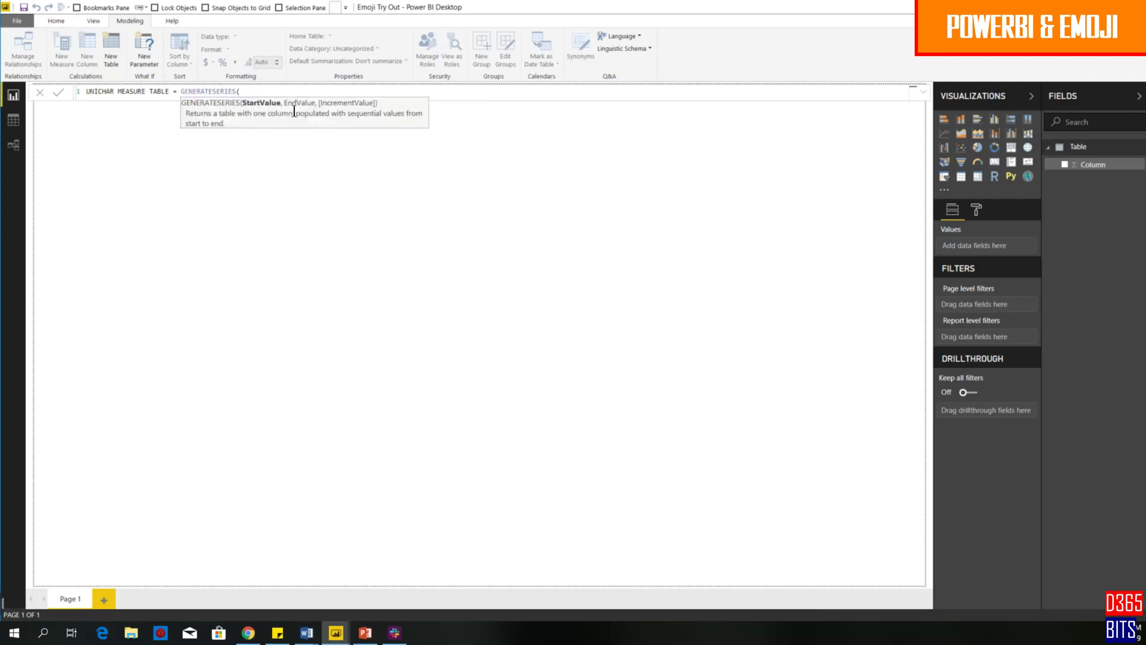
type("1,1,1)")
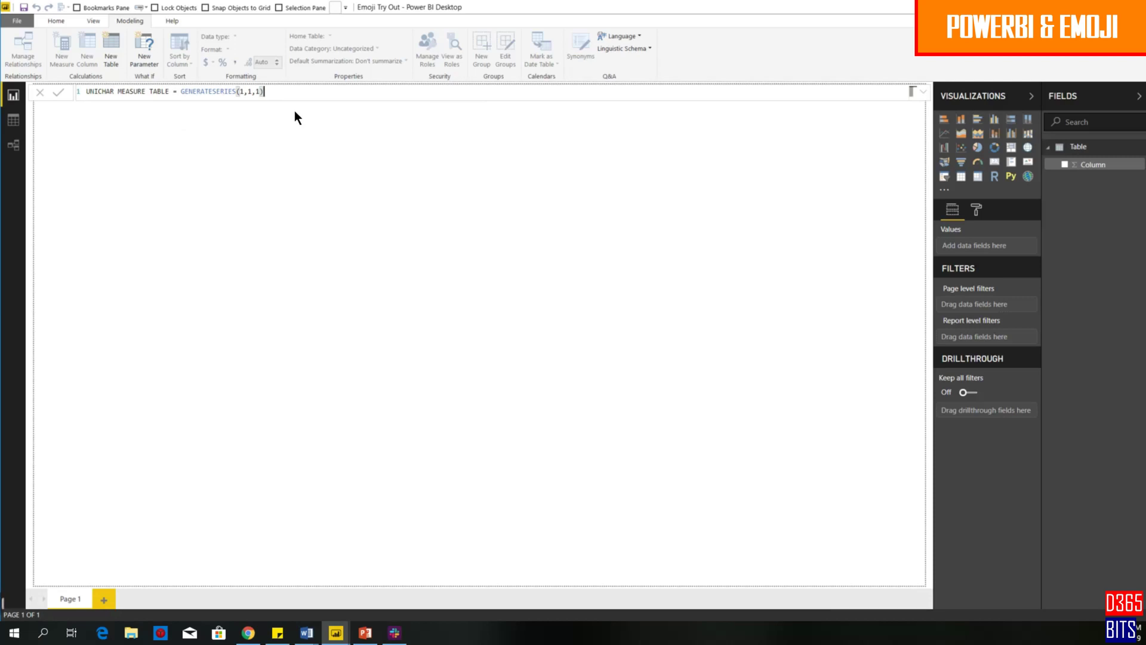
left_click(59, 94)
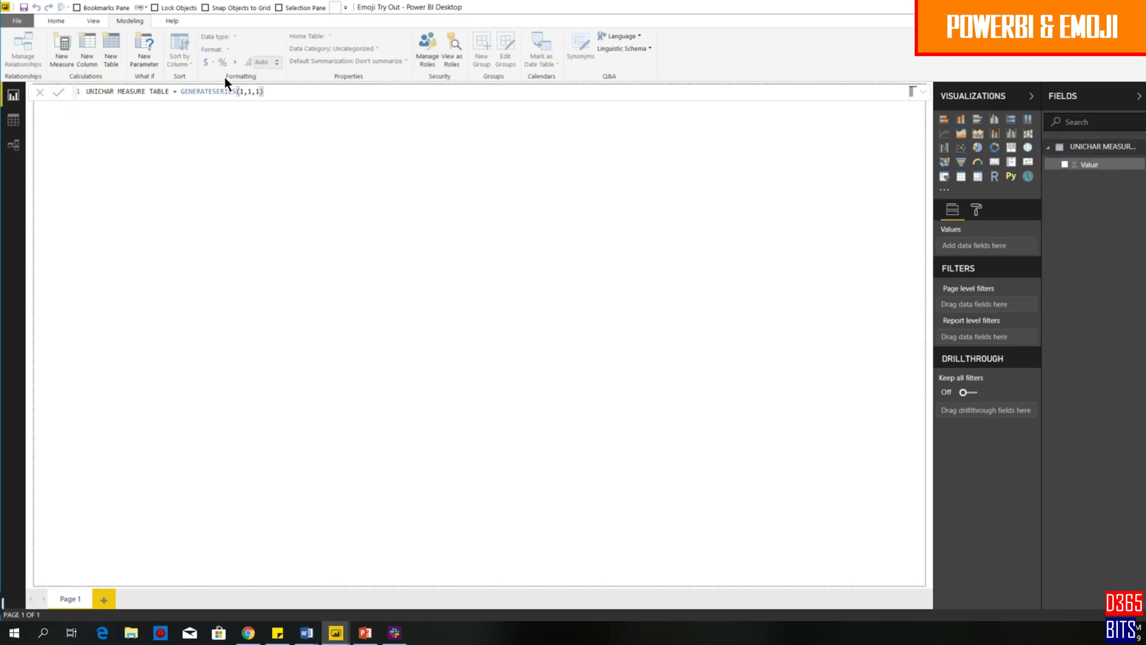
left_click(13, 120)
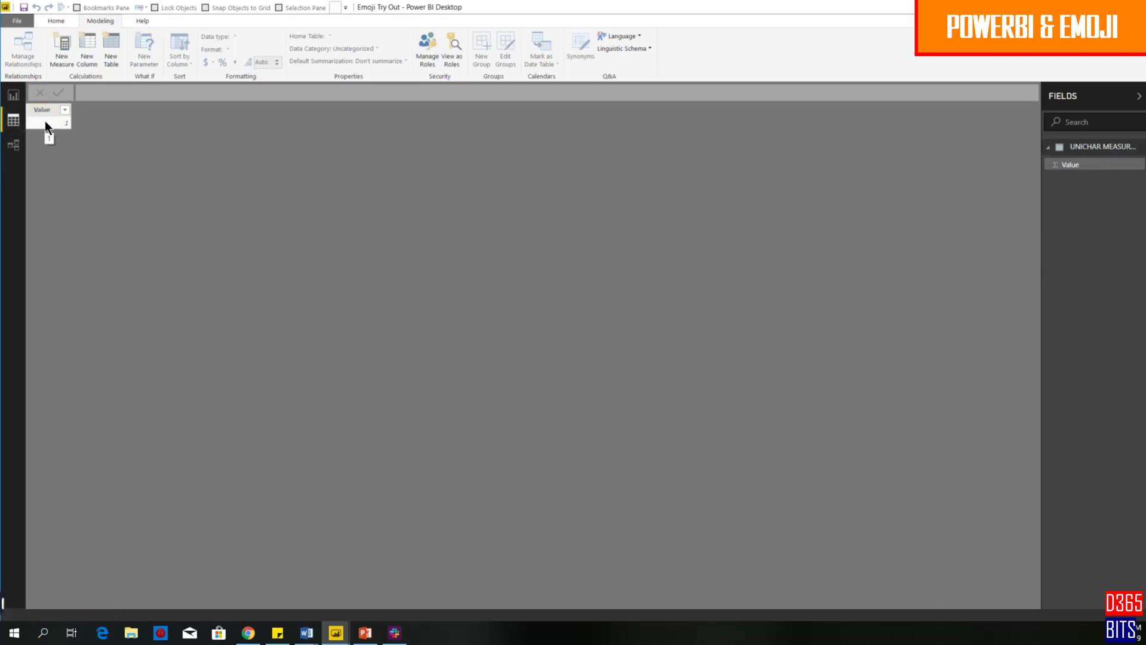
left_click(14, 96)
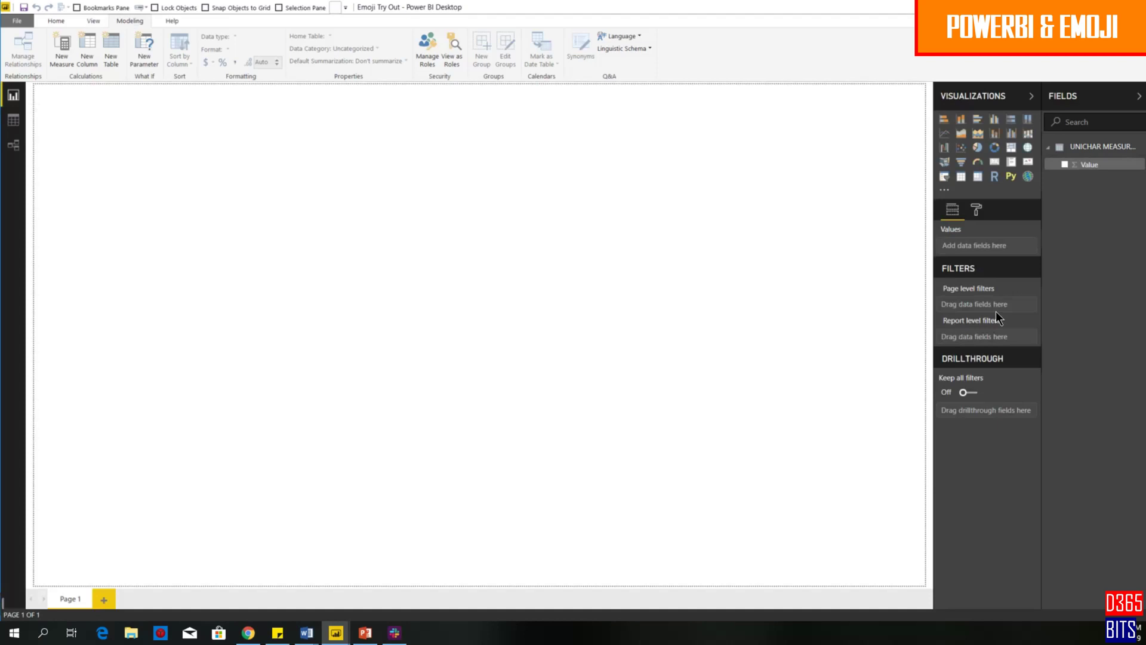
Create the measure BEE = UNICHAR(128029) and display it as a bee emoji in a card visual
left_click(995, 162)
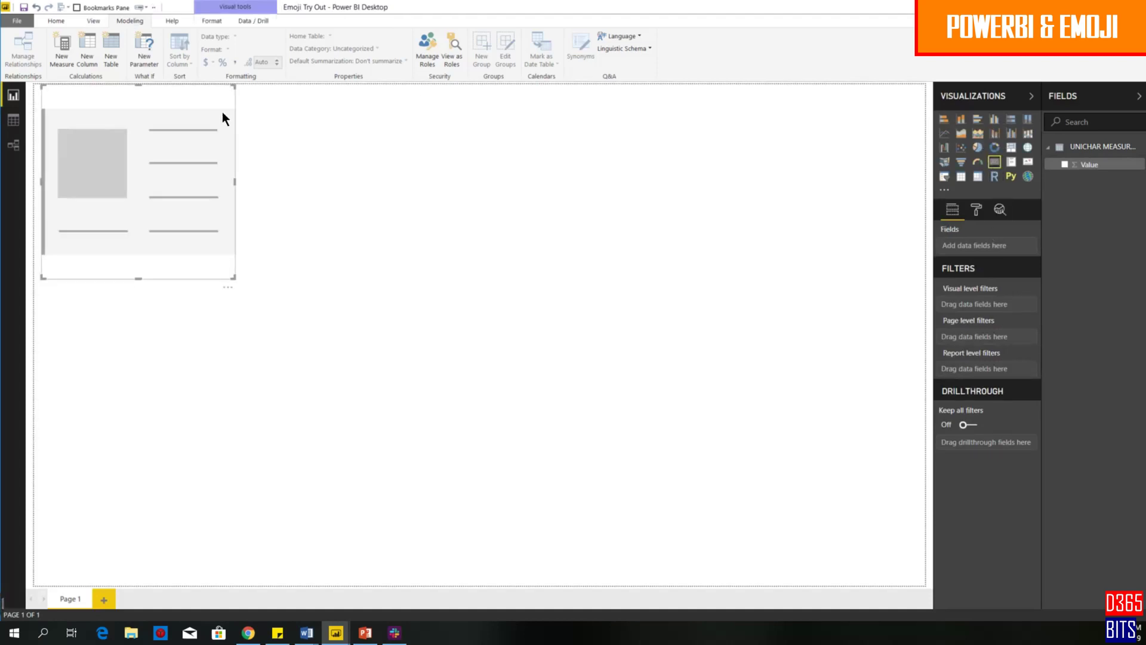
left_click(59, 20)
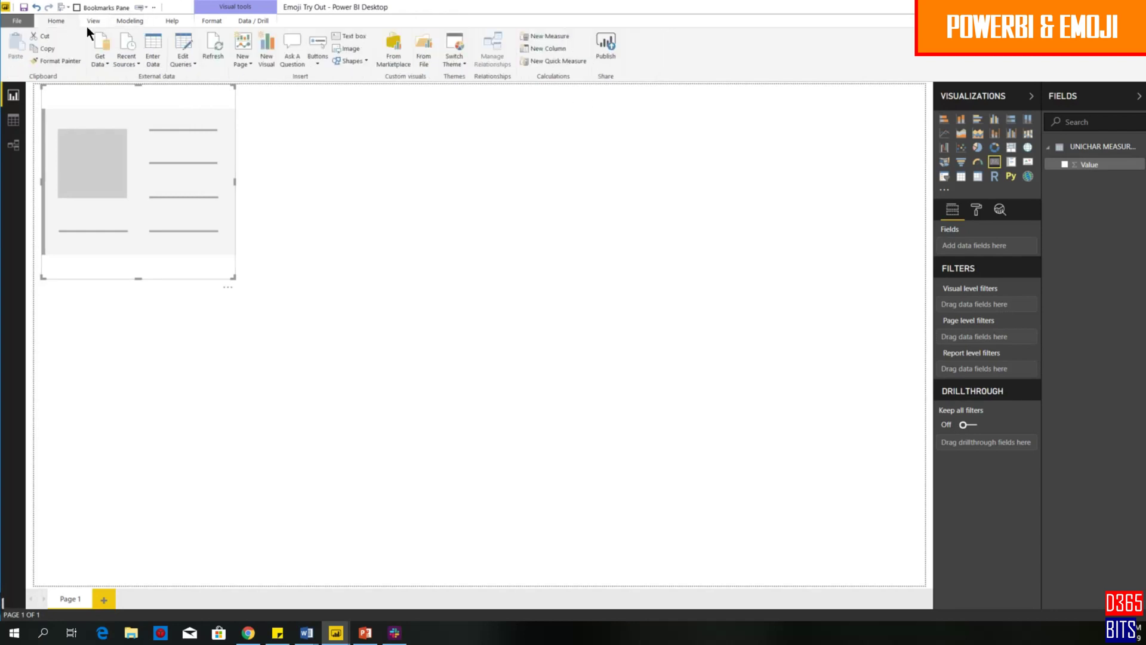
left_click(551, 35)
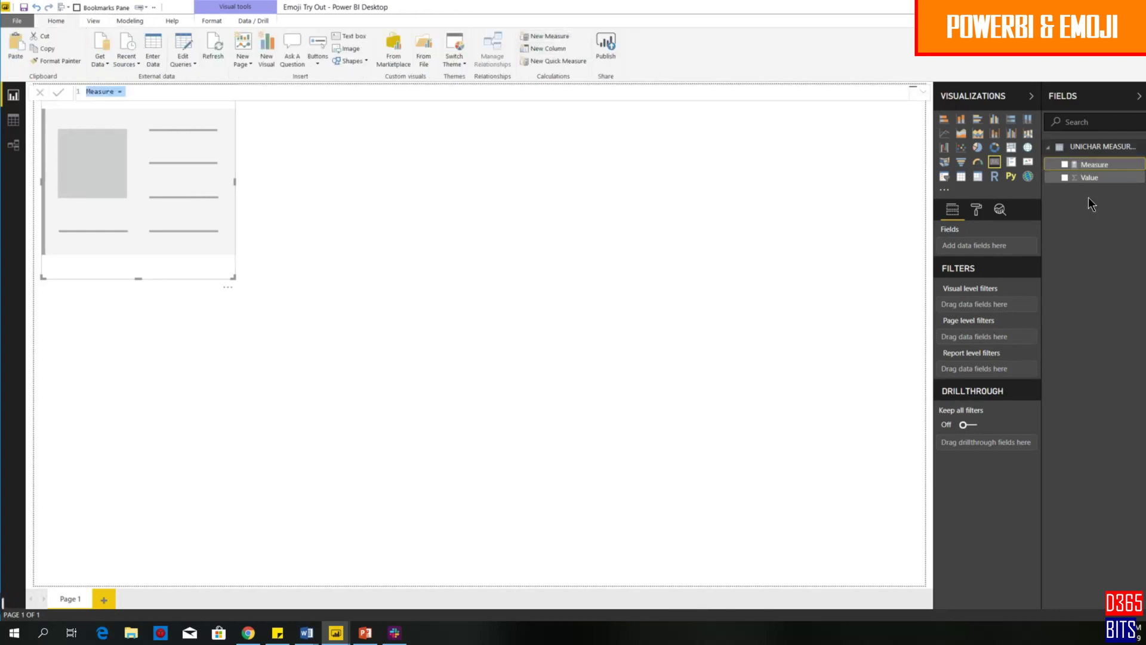
left_click(115, 91)
left_click_drag(116, 92, 86, 91)
type("BEE = UNIC")
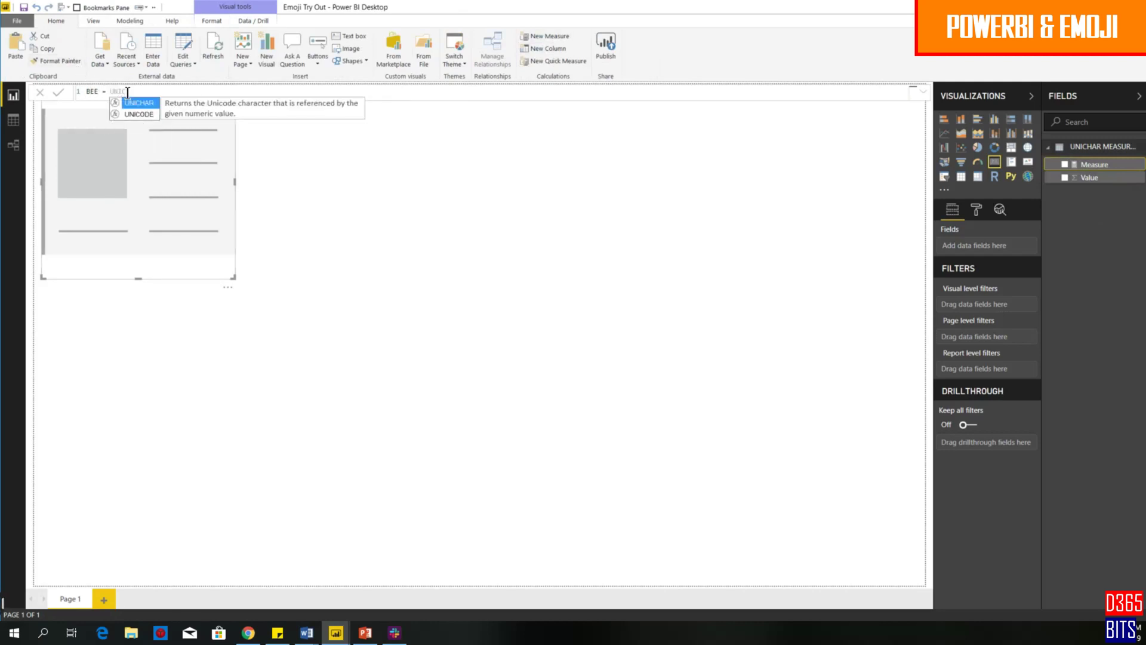
left_click(139, 102)
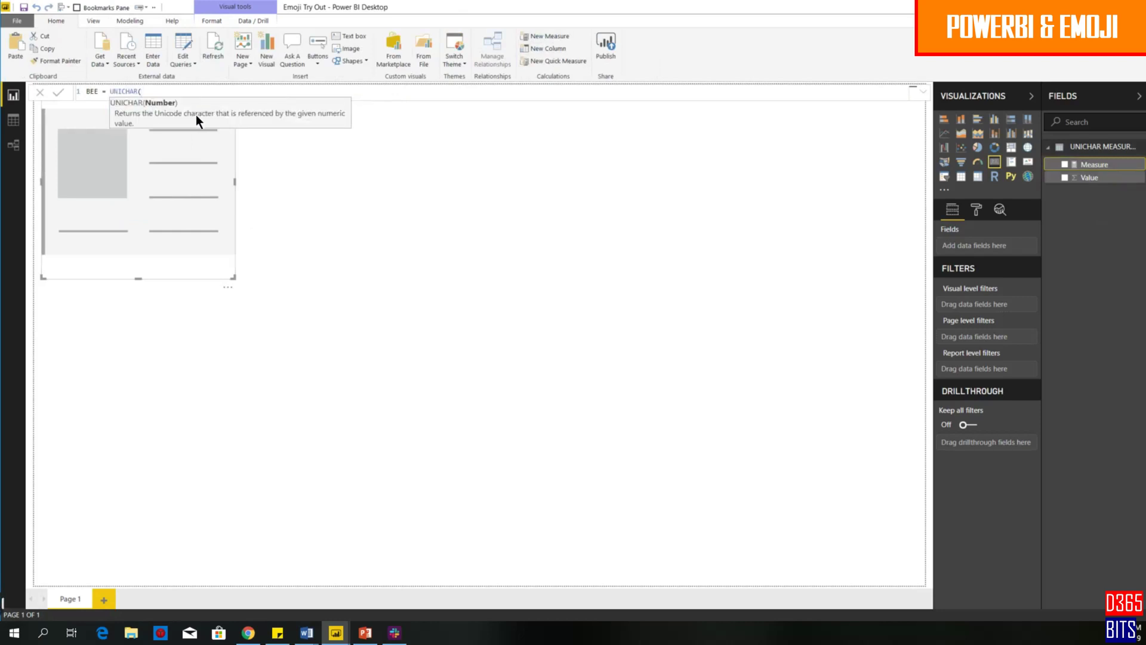
type("12")
type("8029)")
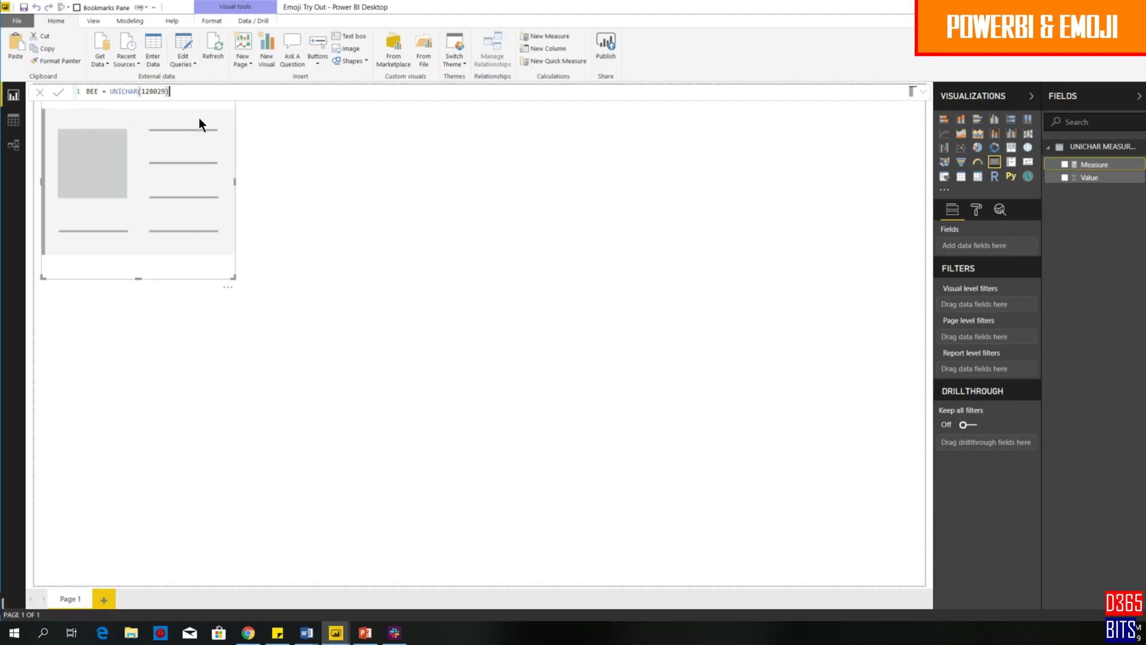
left_click(61, 94)
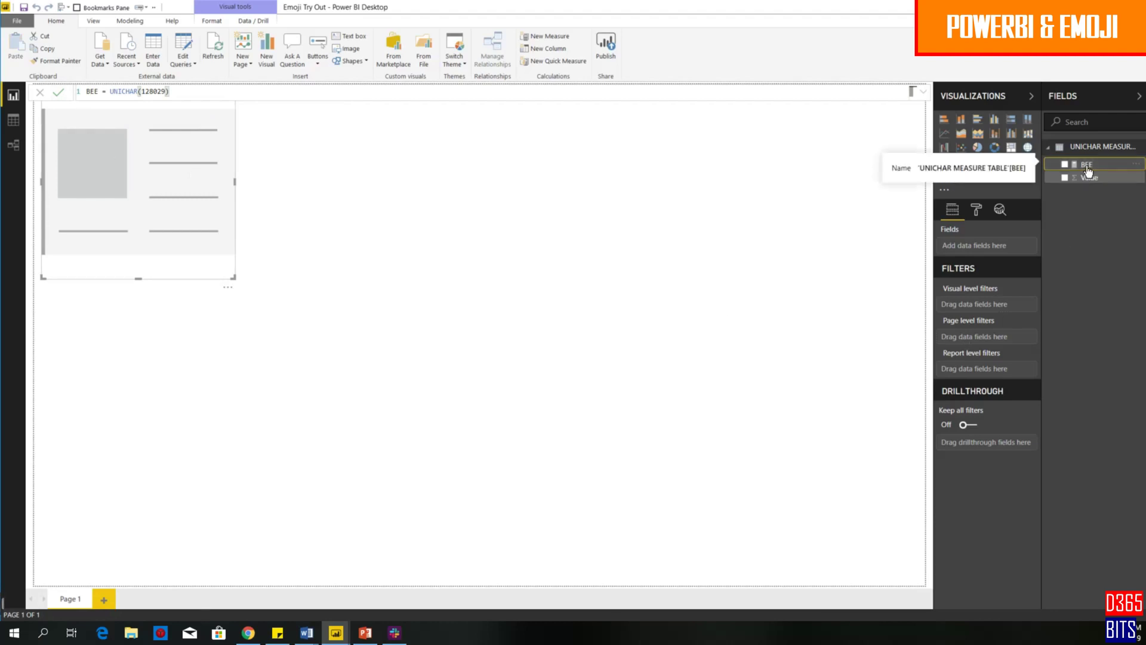
left_click_drag(1087, 169, 978, 256)
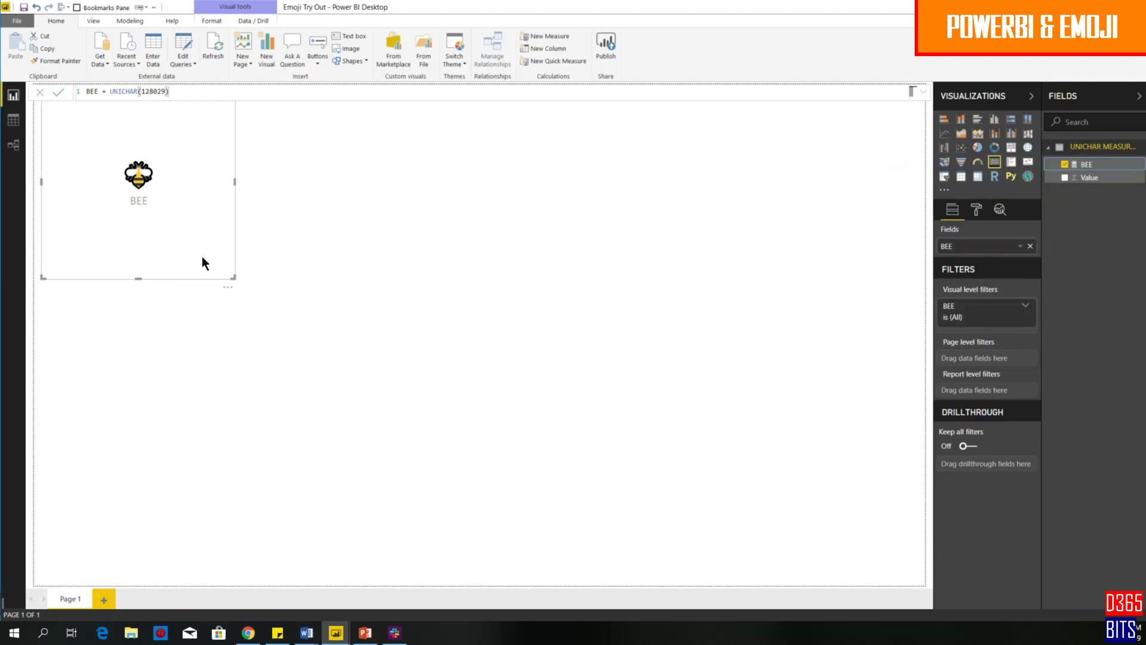
left_click(374, 416)
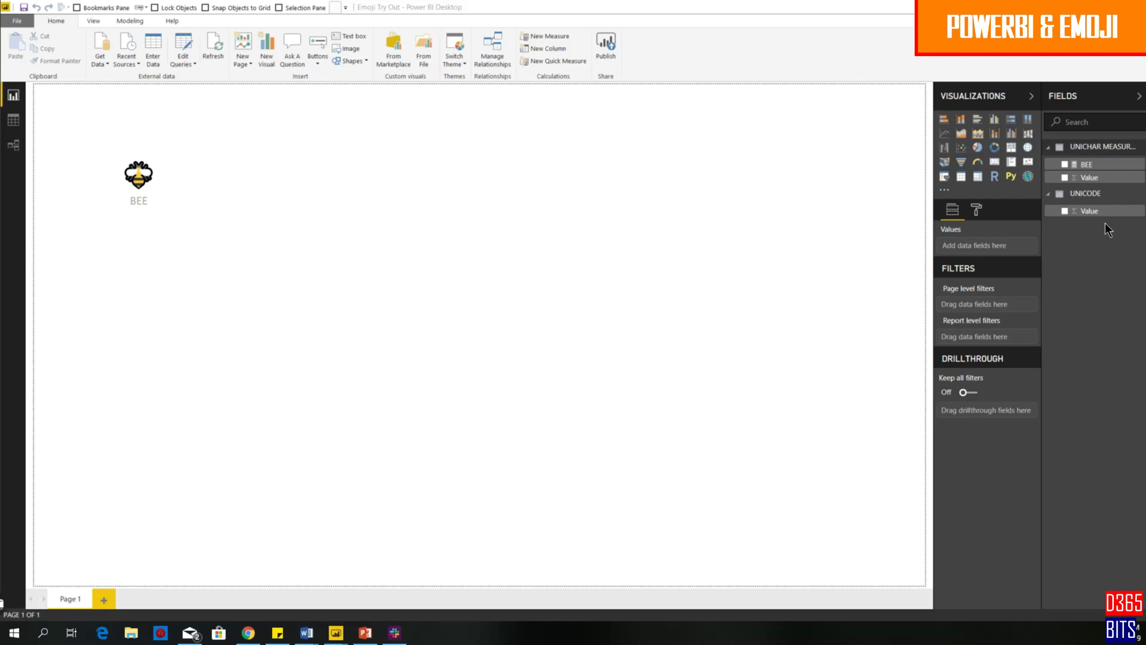
Add the column UNICHAR = UNICHAR('UNICODE'[Value]) to UNICODE and check its emojis in Data view
left_click(1098, 195)
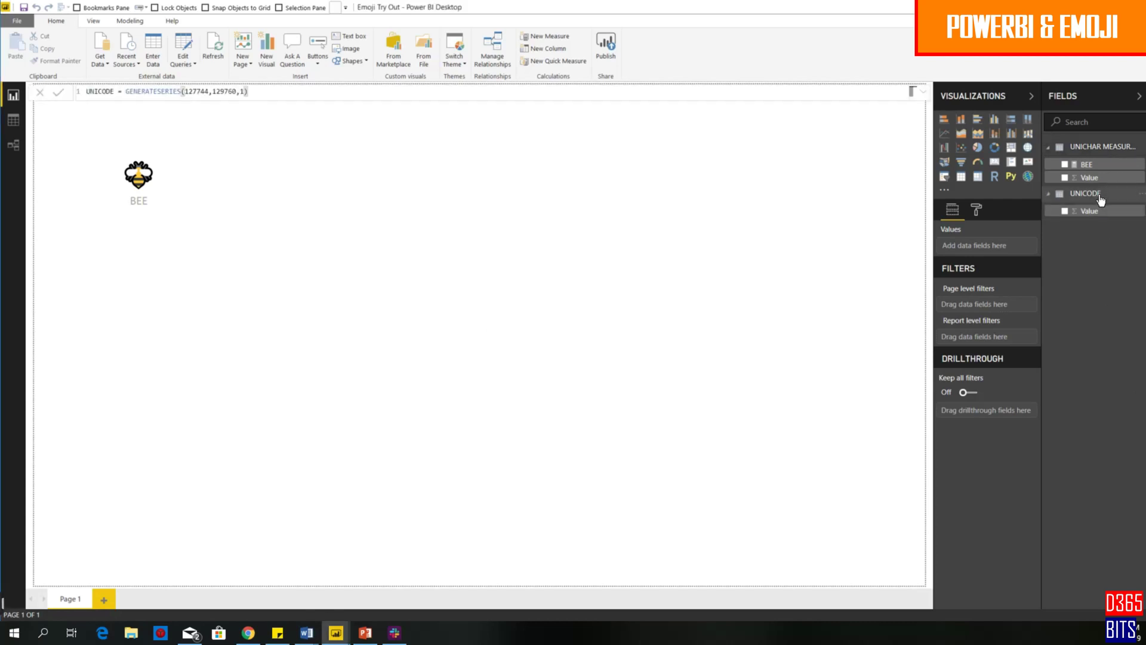
left_click(561, 49)
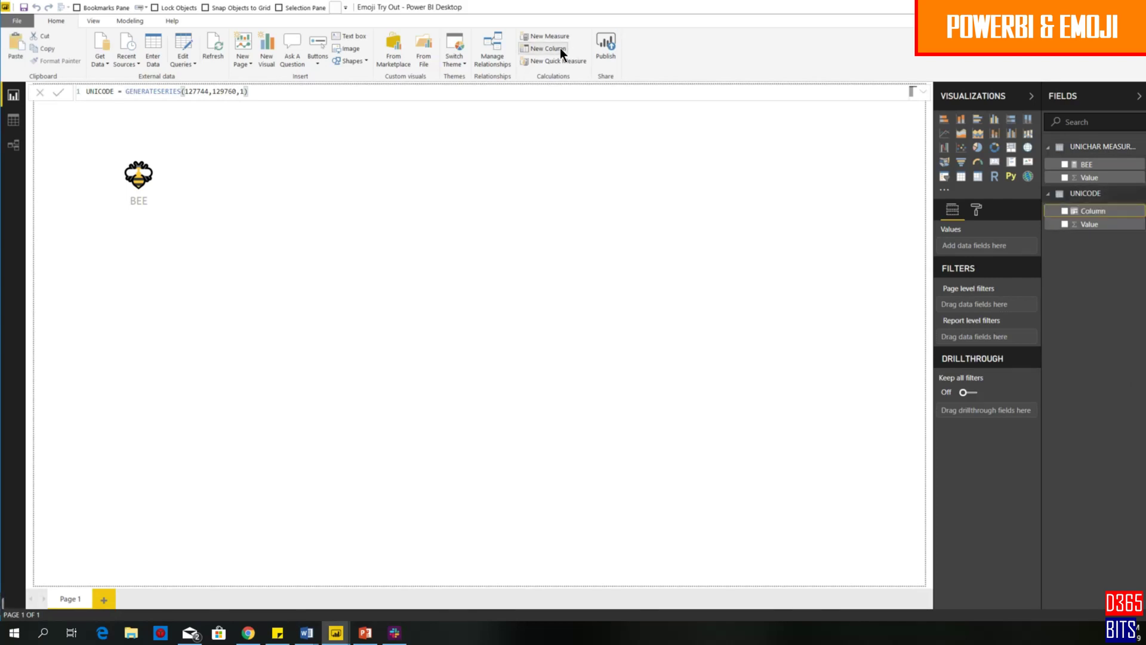
left_click_drag(110, 93, 84, 95)
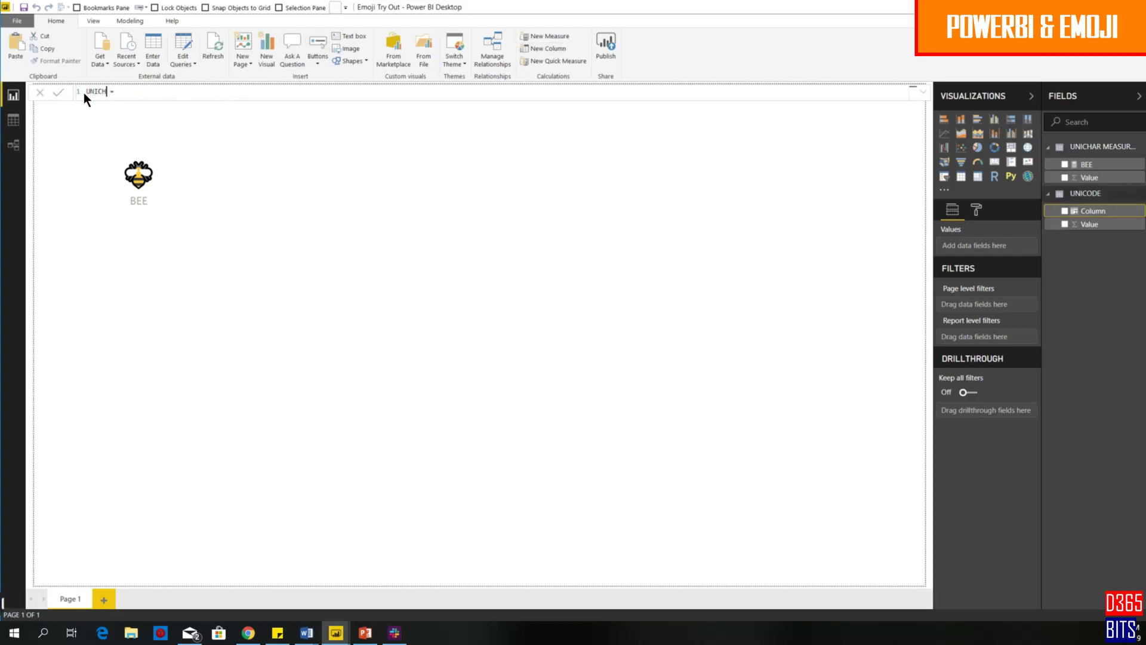
type("UNICHAR")
left_click(169, 93)
type("UNICHAR")
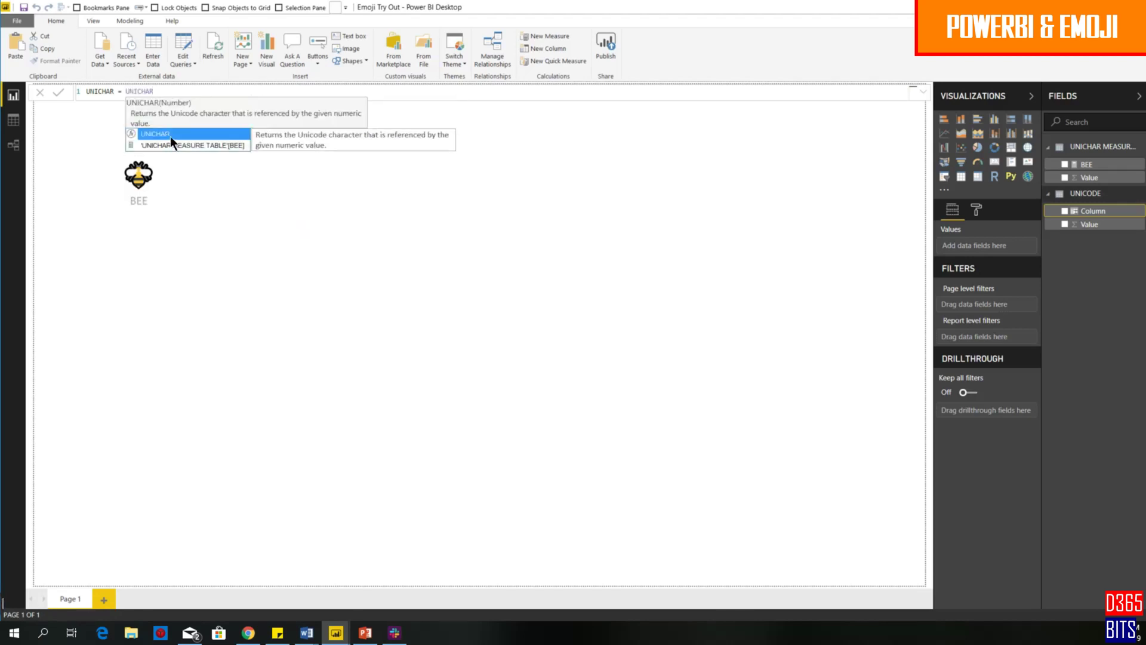
left_click(170, 134)
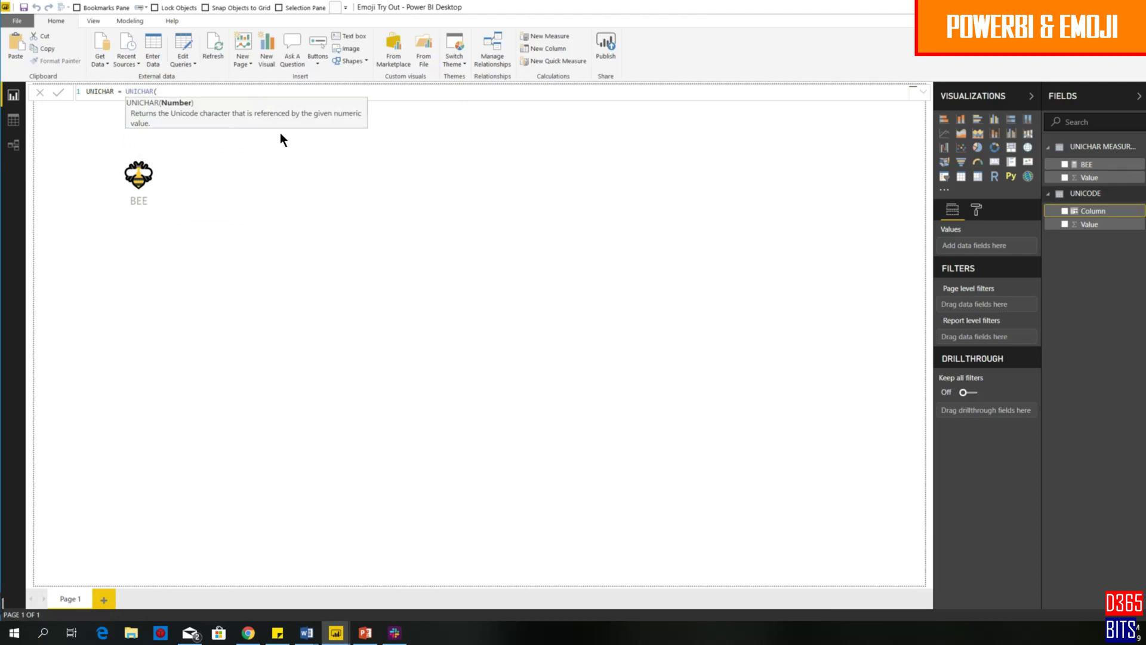
type("value")
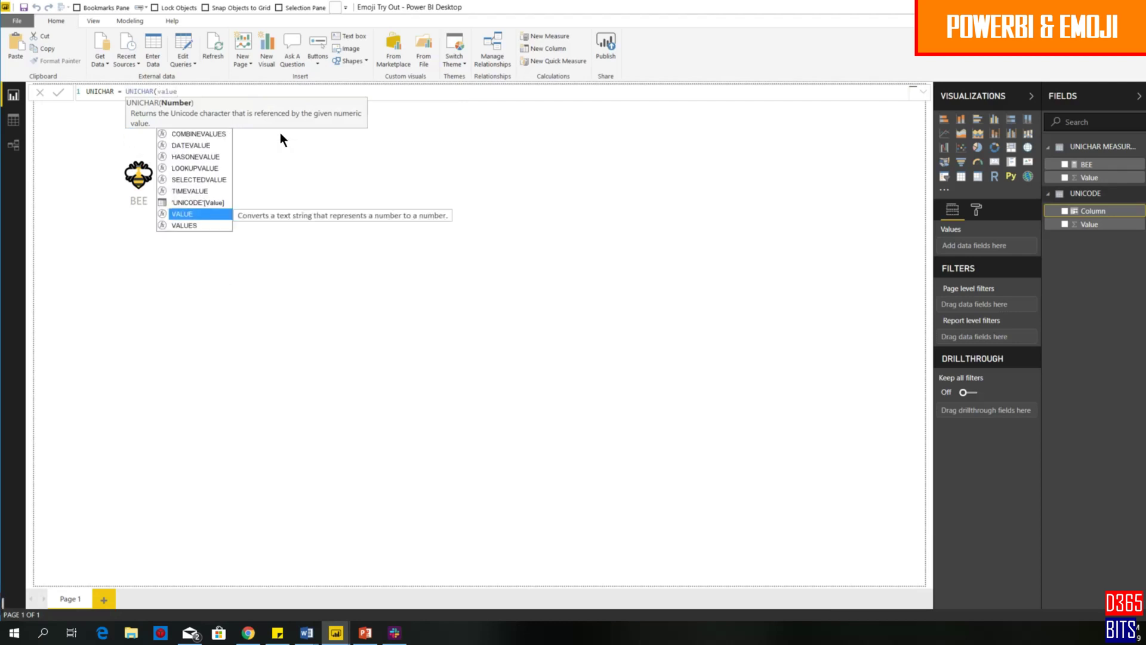
left_click(203, 202)
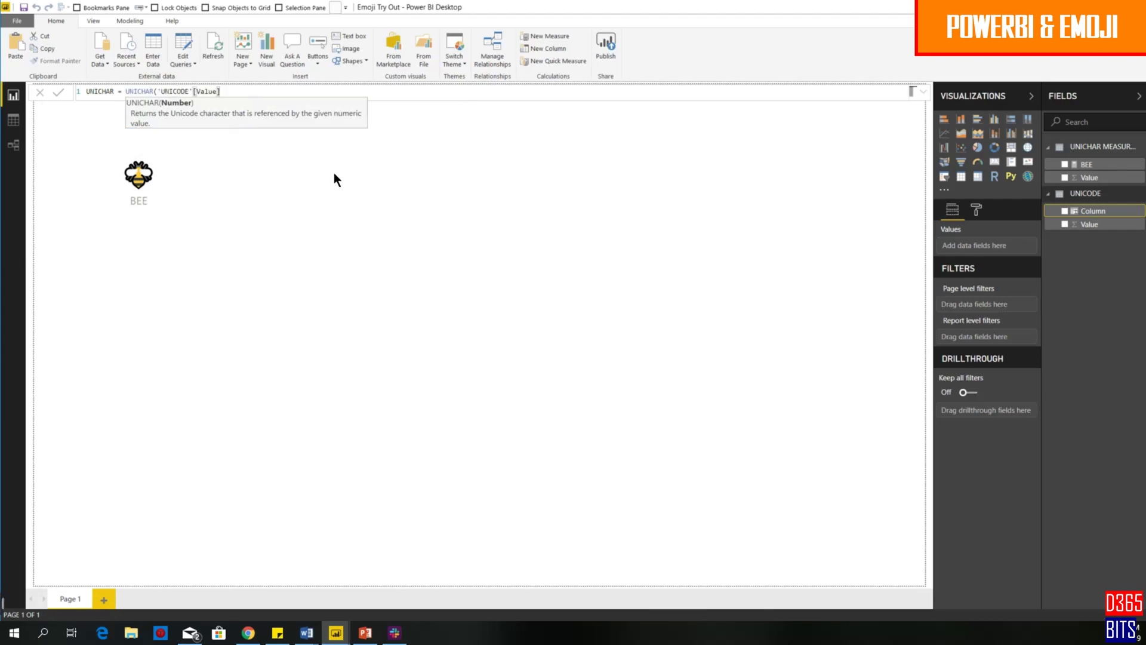
type(")")
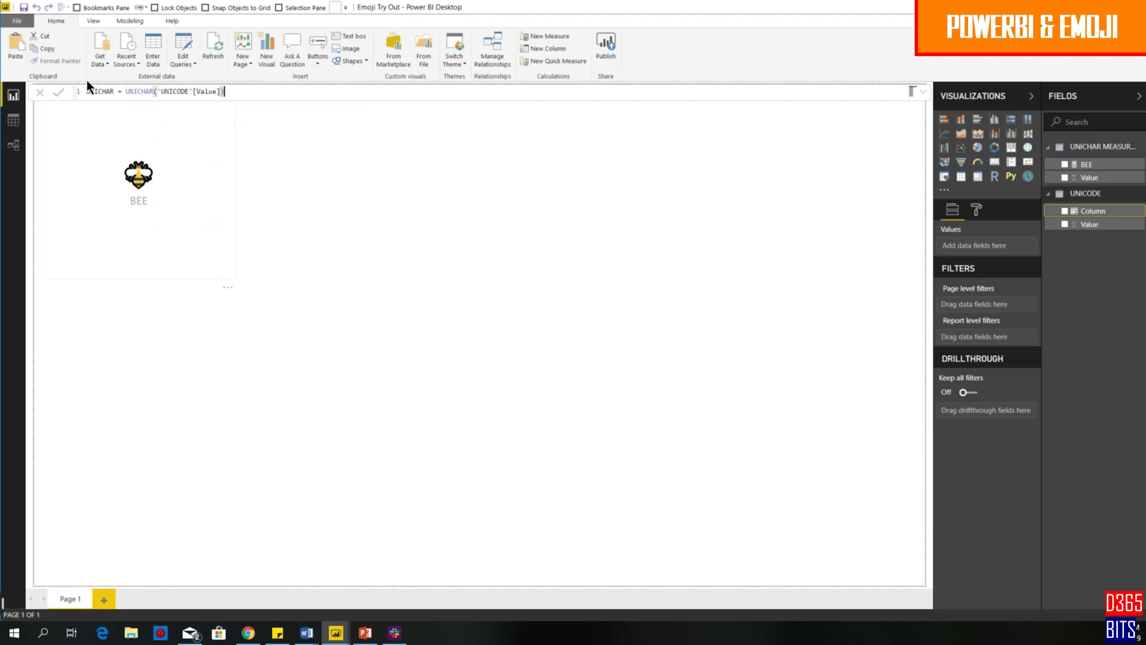
left_click(58, 91)
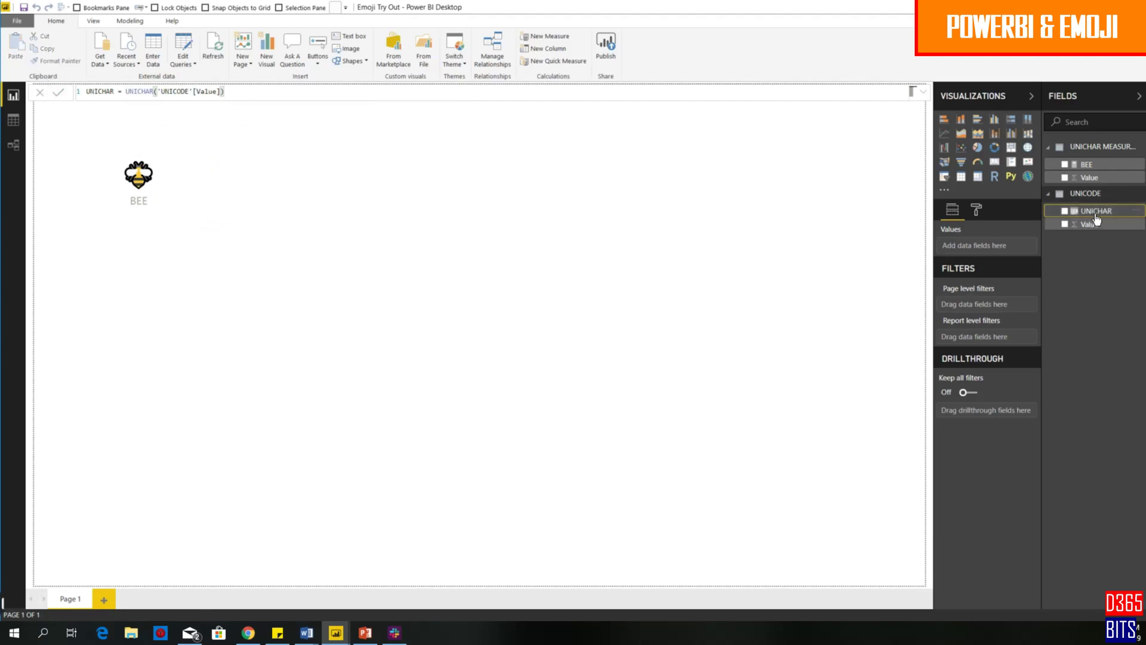
left_click(14, 124)
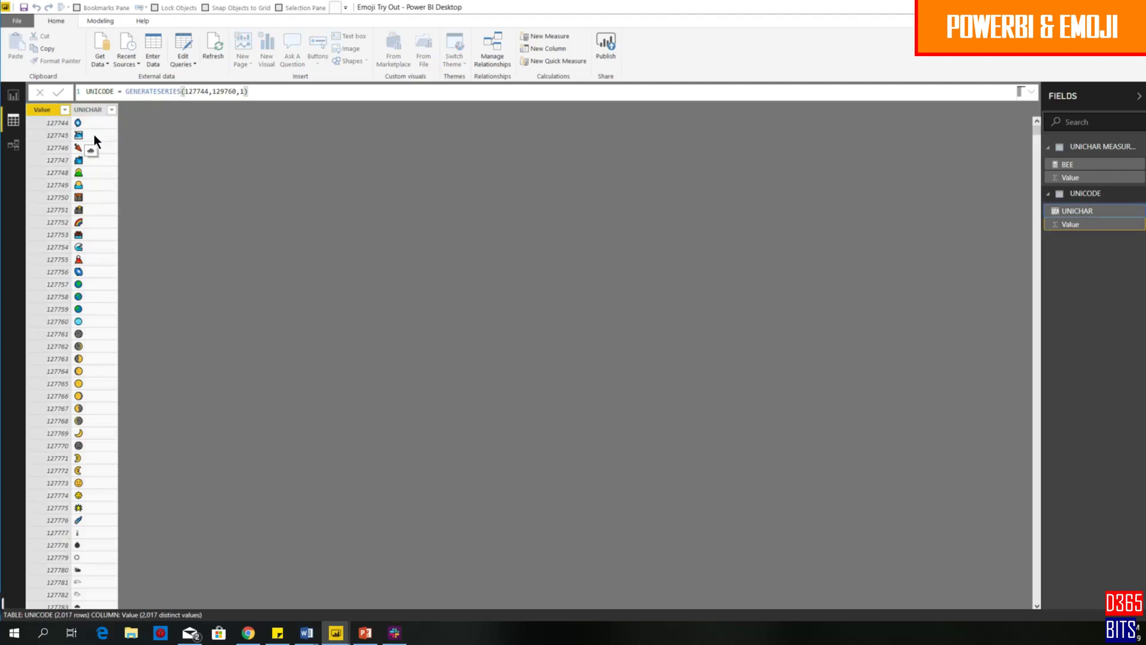
On the report page, add a slicer filtering on UNICODE Value
left_click(14, 95)
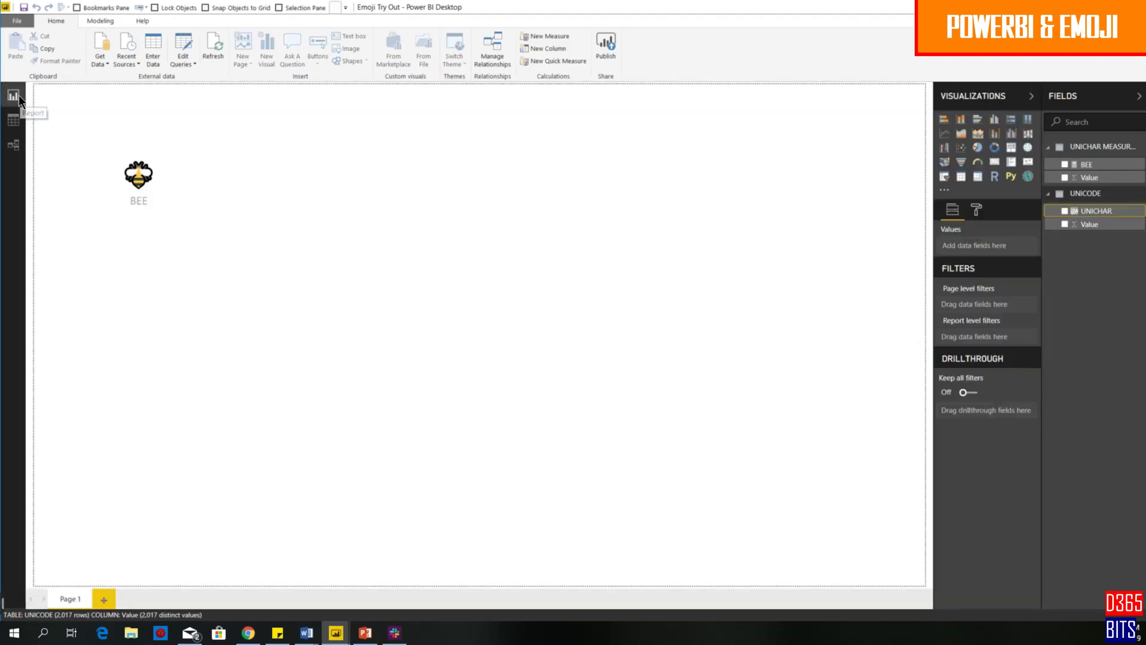
left_click(943, 176)
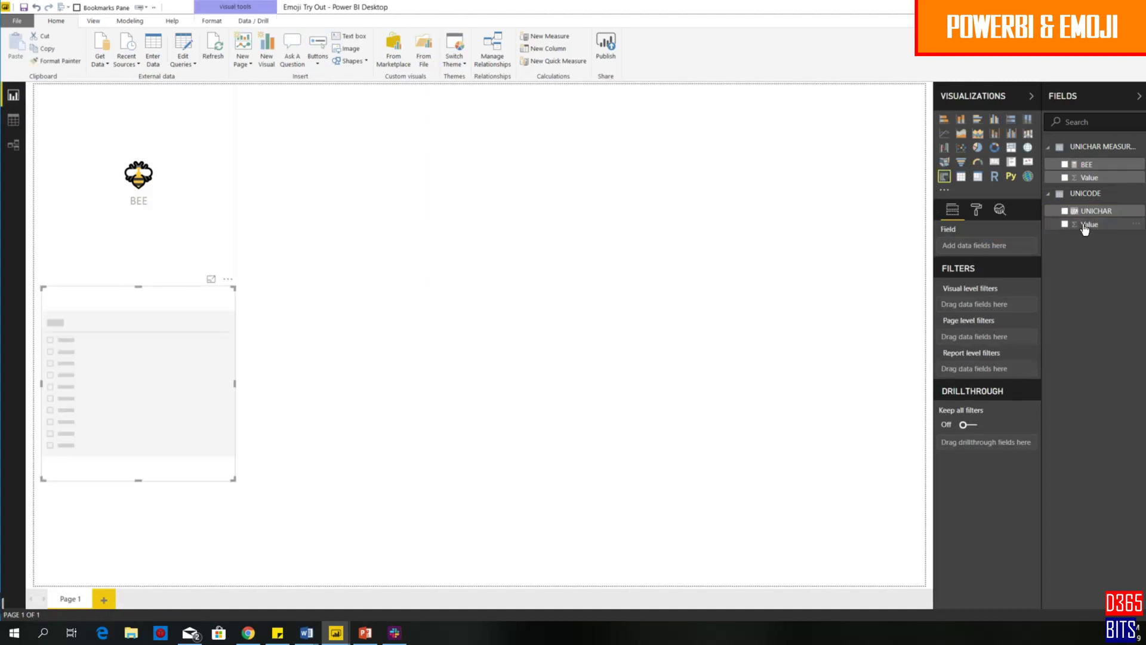
left_click_drag(1087, 225, 985, 251)
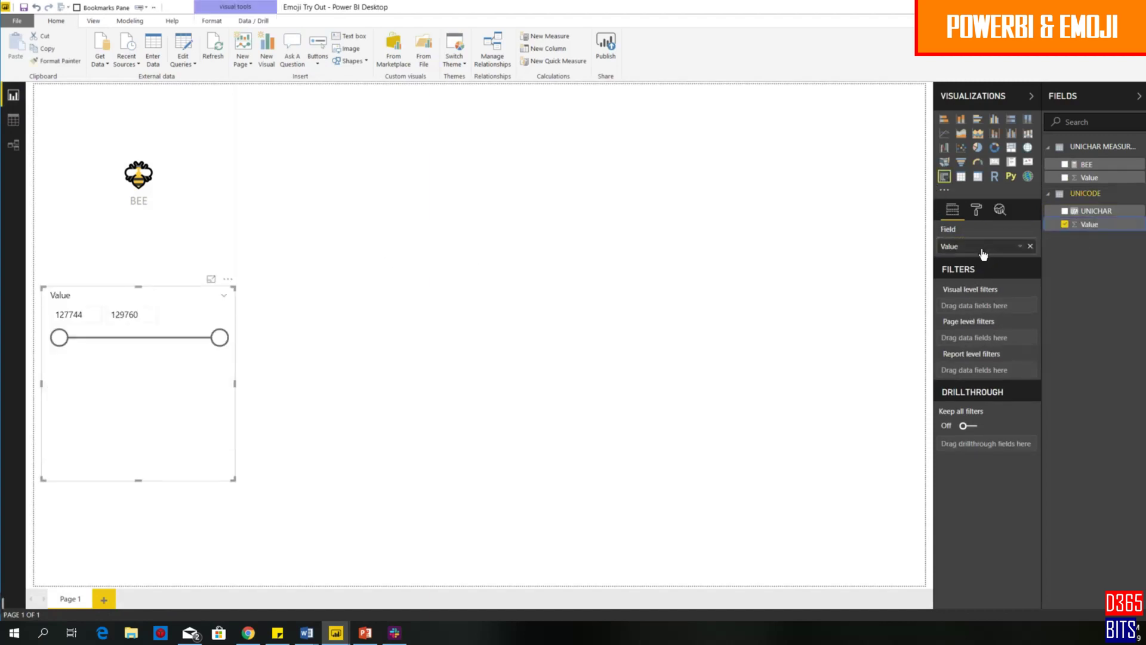
left_click(396, 342)
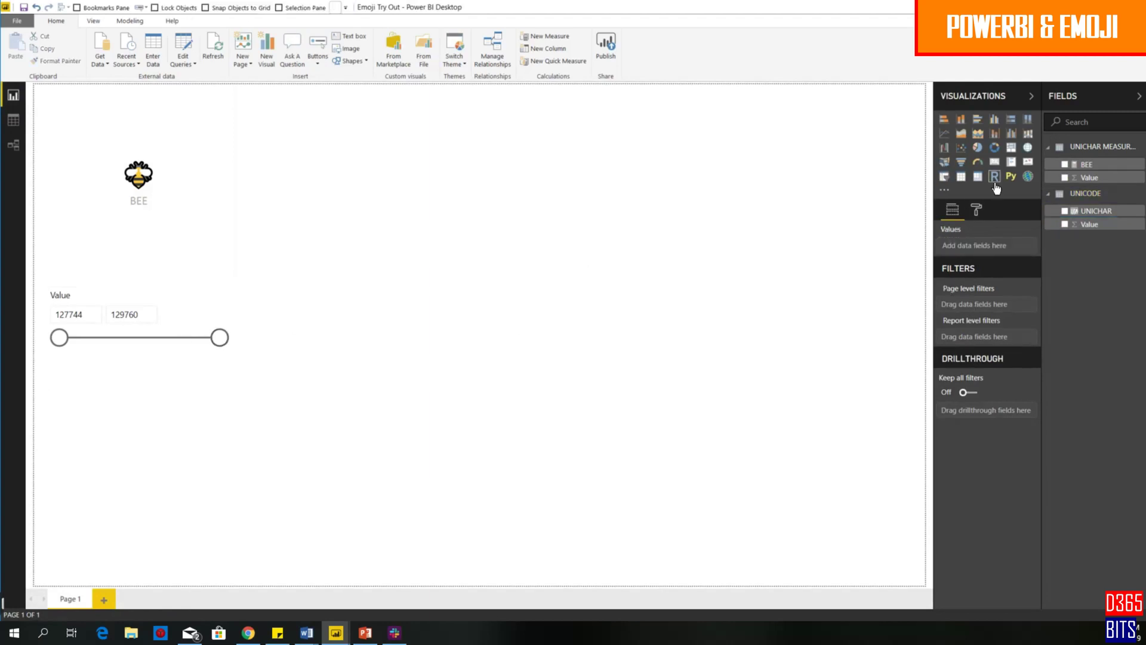
Add a tall table beside the slicer showing UNICHAR and unsummarized Value
left_click(961, 177)
left_click_drag(175, 493, 456, 324)
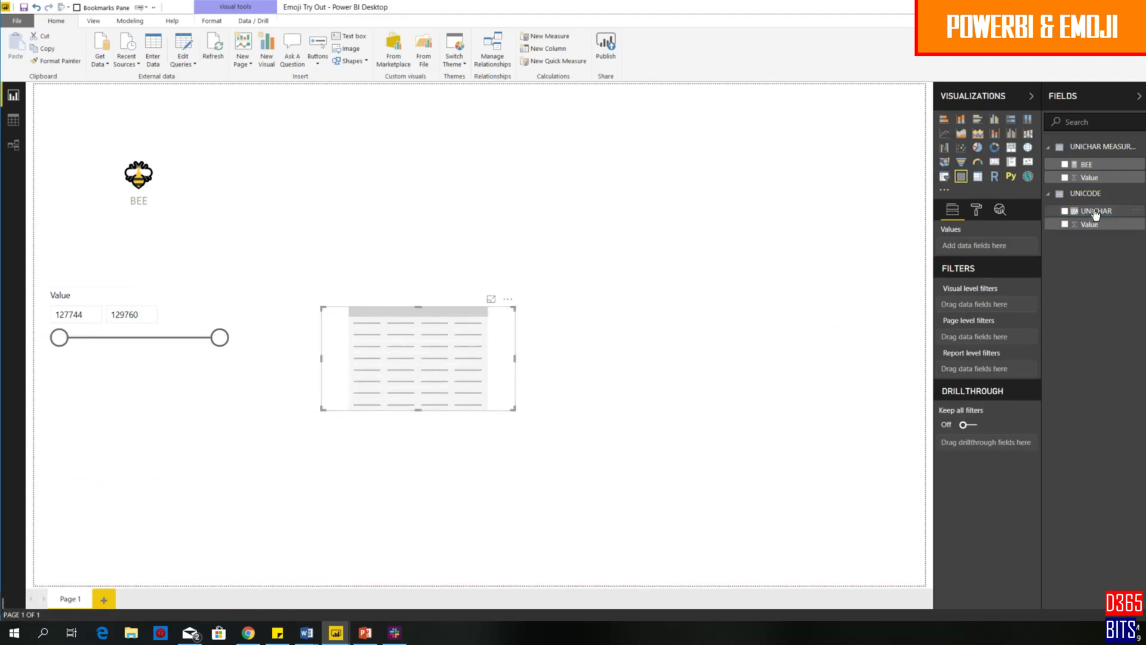
left_click_drag(1095, 214, 979, 246)
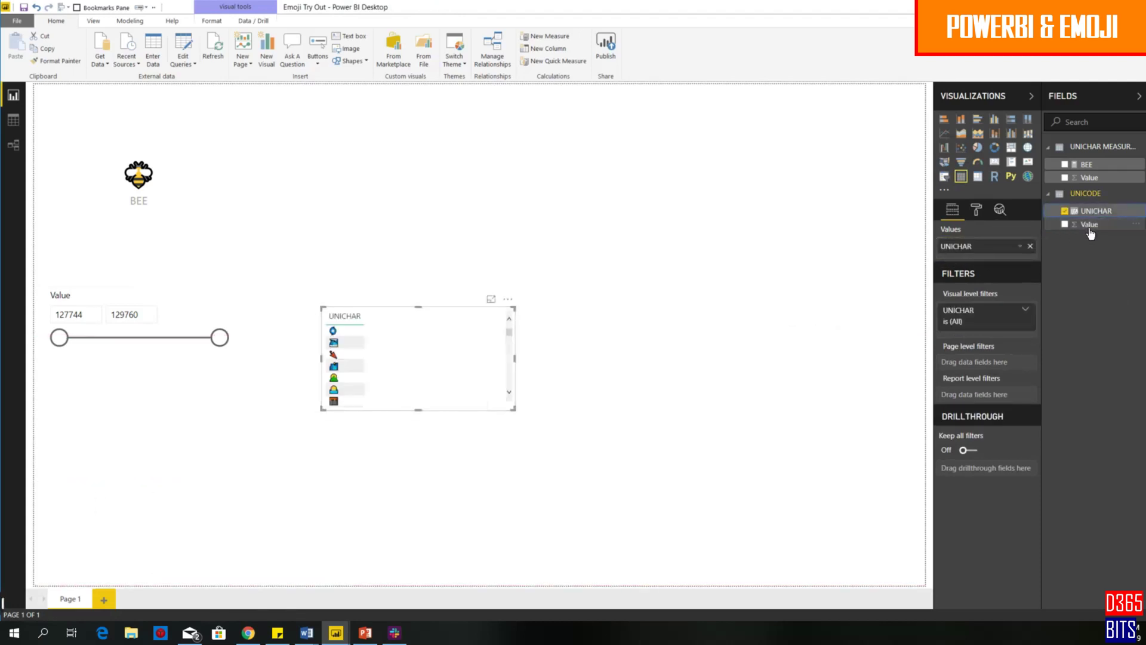
left_click_drag(1090, 231, 970, 245)
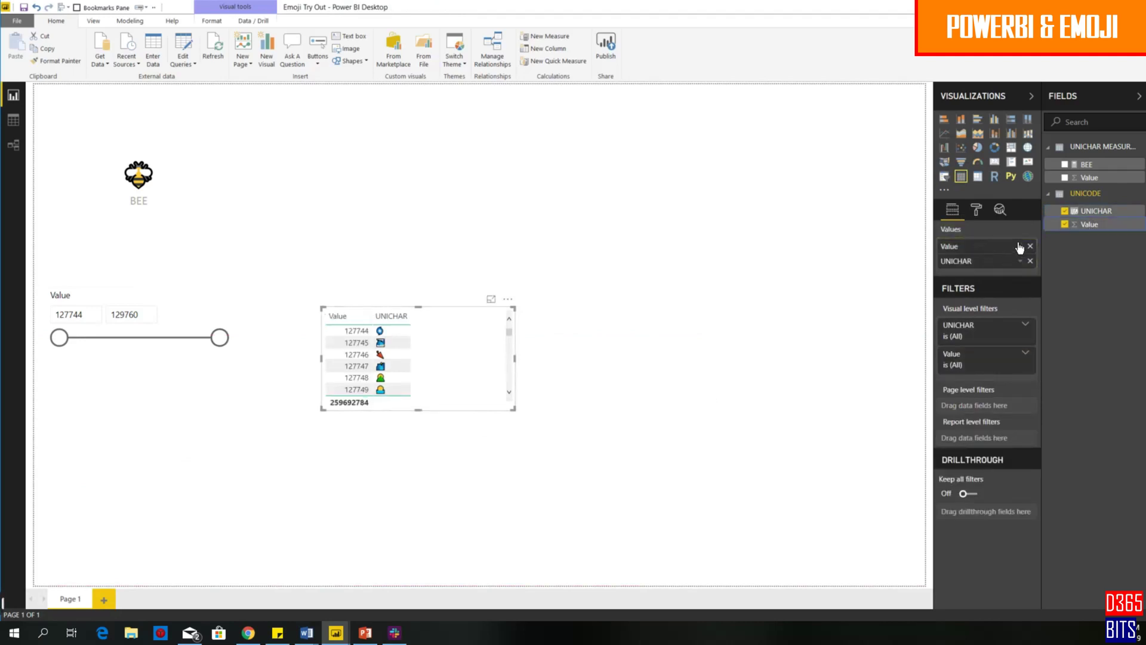
left_click(1020, 247)
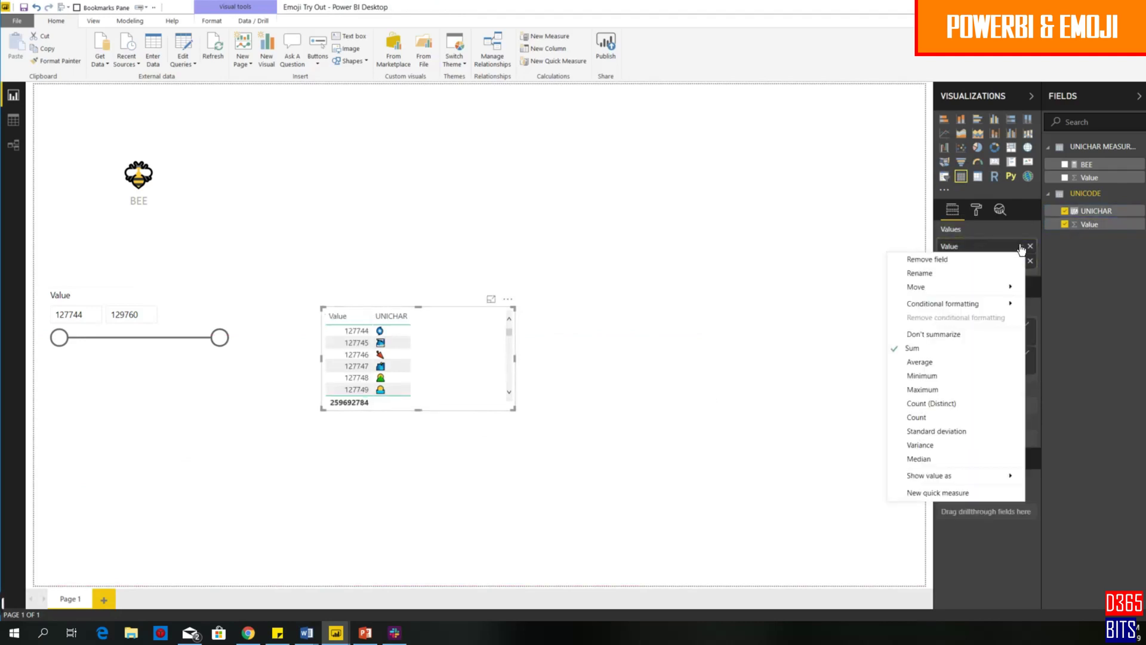
left_click(914, 335)
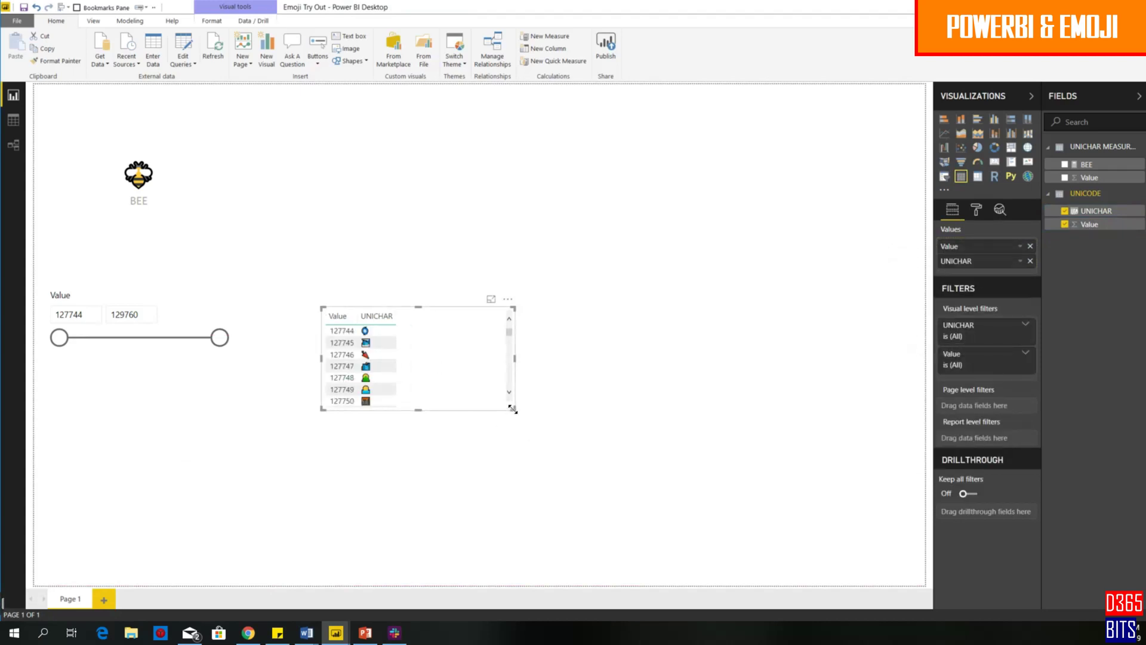
left_click_drag(515, 411, 479, 564)
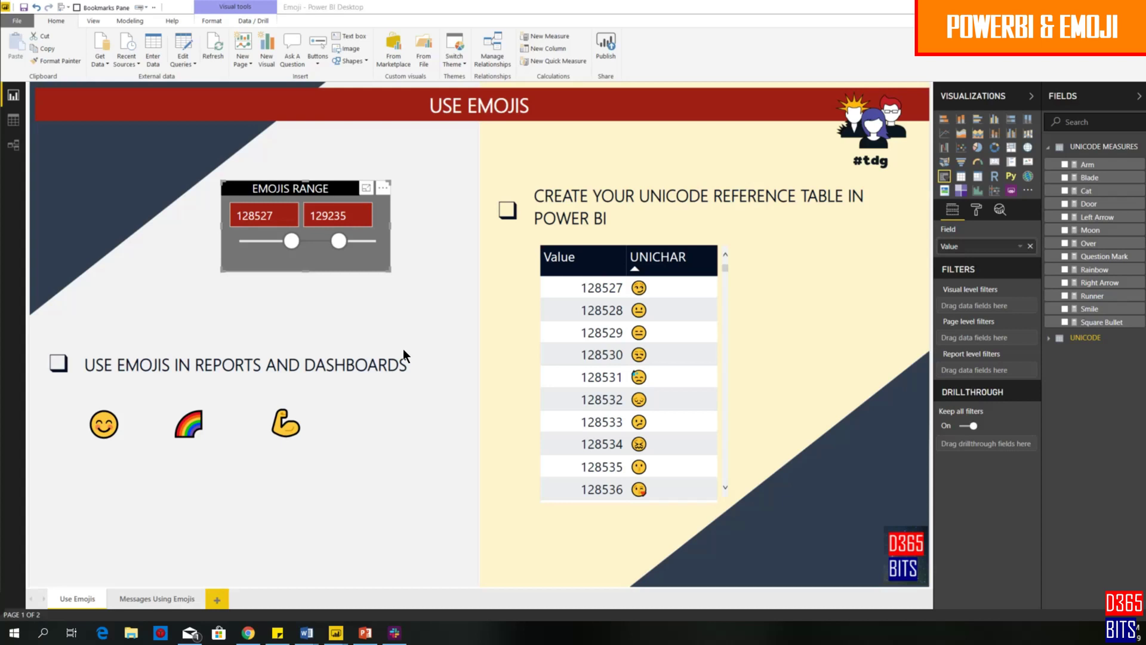
Drag the Emojis Range slicer's upper handle to 129760
left_click_drag(338, 240, 374, 241)
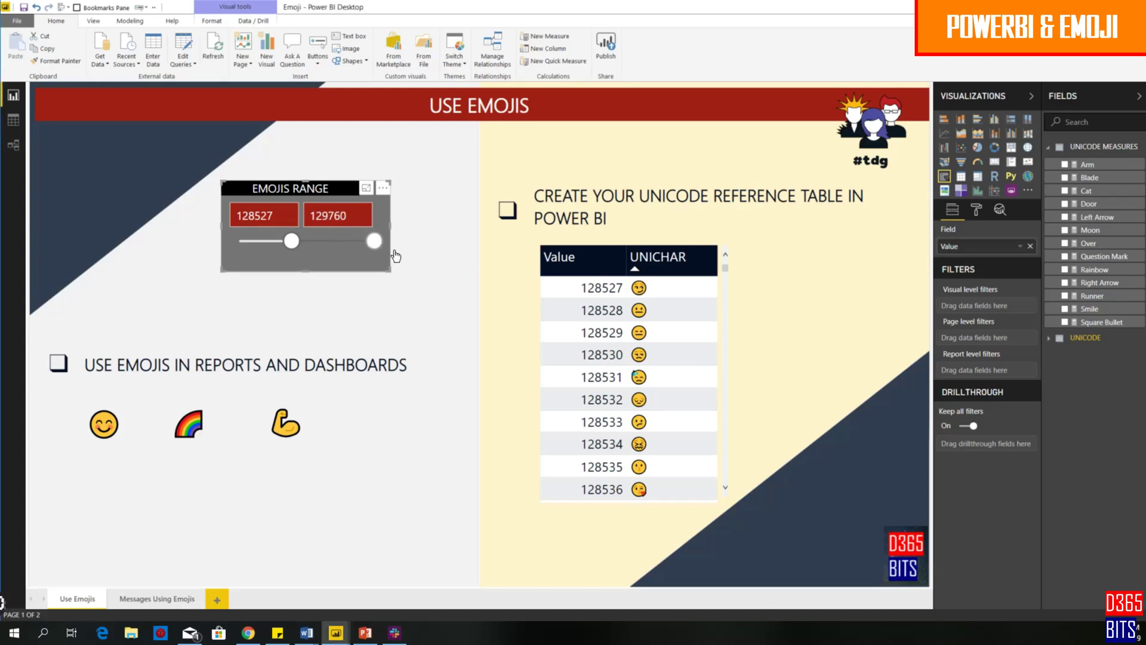
left_click(393, 253)
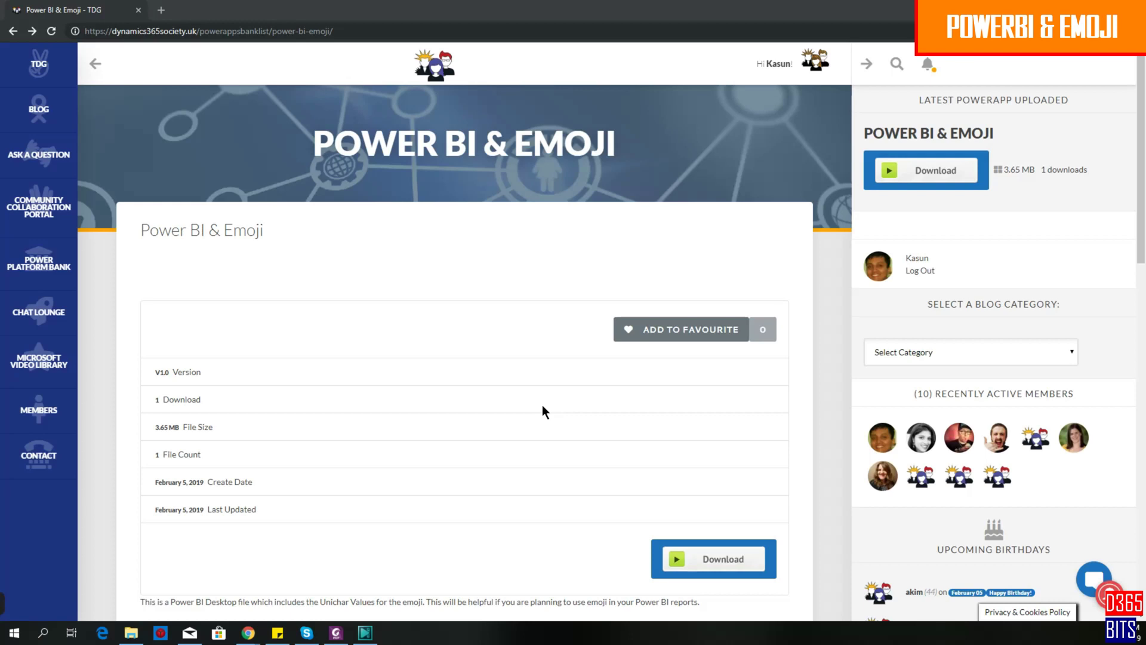
Select the Power BI & Emoji download page's URL in the address bar
left_click_drag(344, 31, 84, 32)
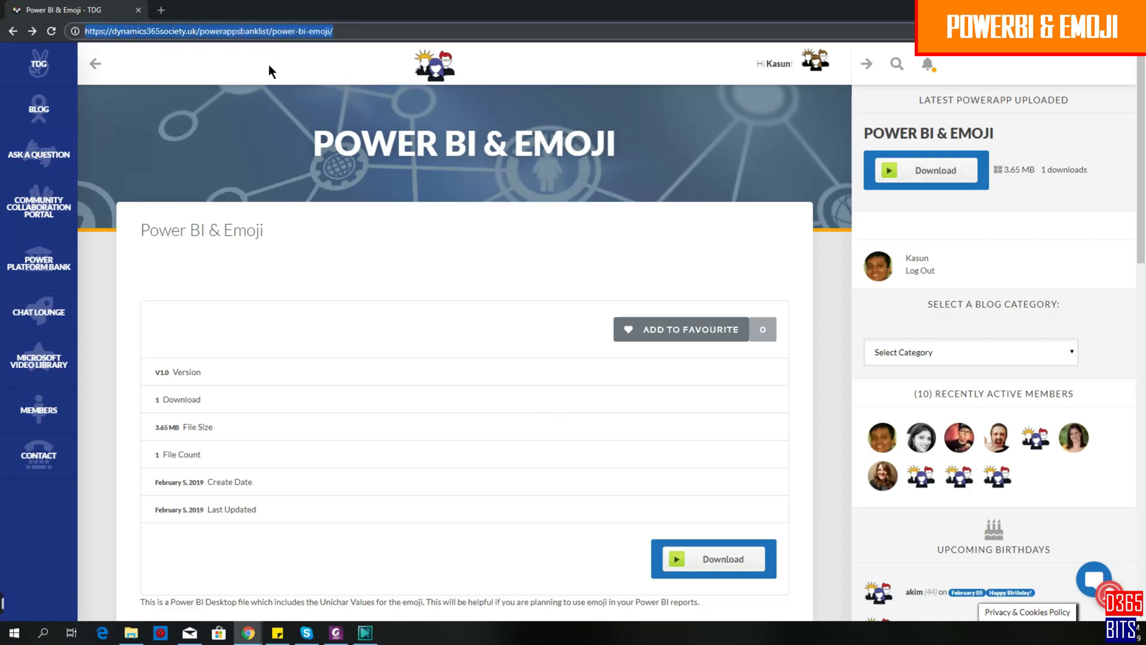